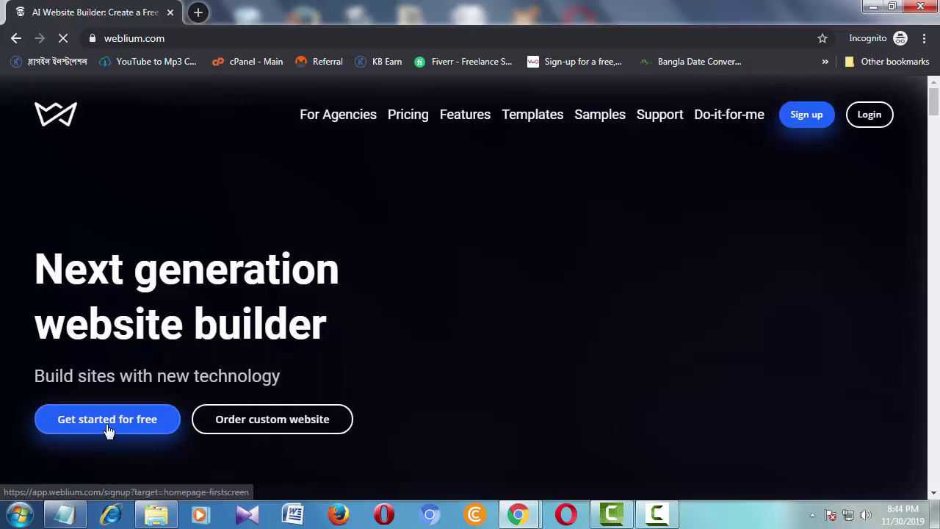
Open the free sign-up form, fill in the account holder's name, e-mail and password, and submit the registration.
{"action": "left_click", "coordinate": [121, 426]}
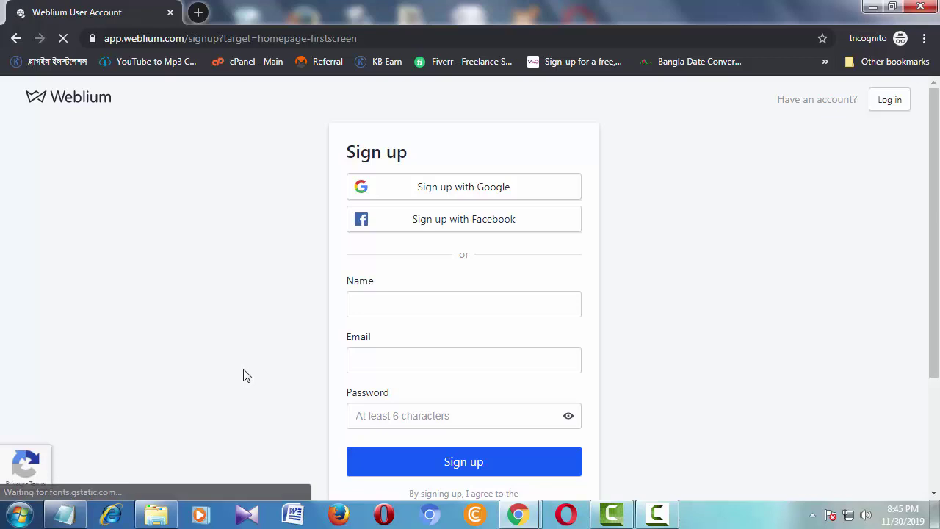
{"action": "scroll", "coordinate": [399, 386], "scroll_direction": "down", "scroll_amount": 2}
{"action": "scroll", "coordinate": [363, 382], "scroll_direction": "up", "scroll_amount": 2}
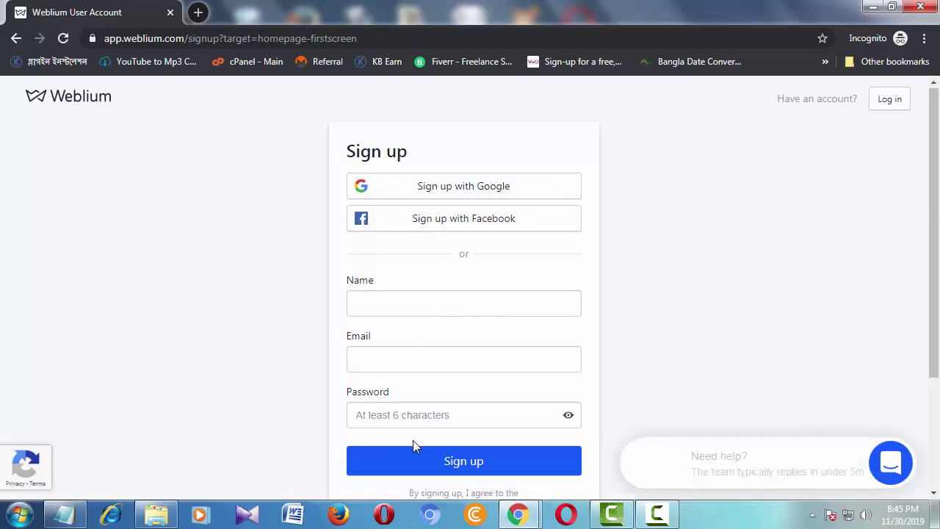
{"action": "scroll", "coordinate": [443, 211], "scroll_direction": "down", "scroll_amount": 1}
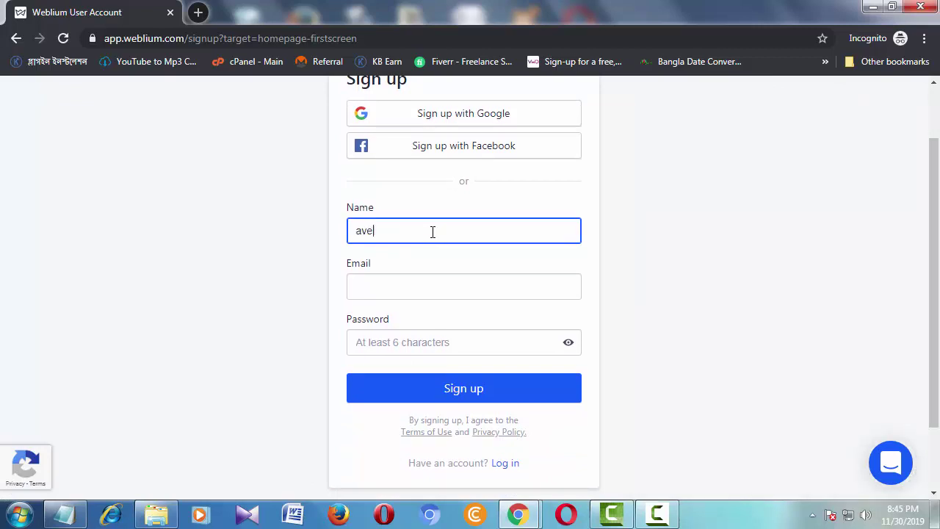
{"action": "left_click", "coordinate": [420, 290]}
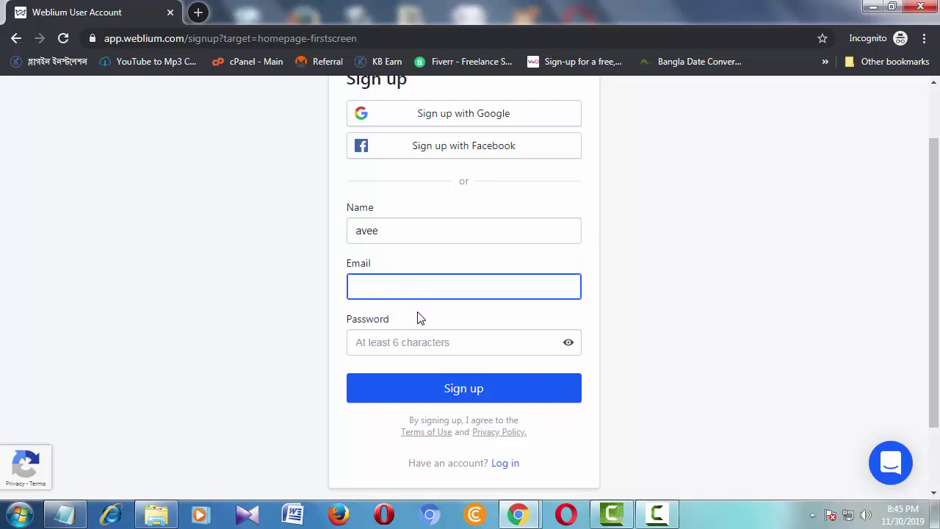
{"action": "key", "text": "ctrl+v"}
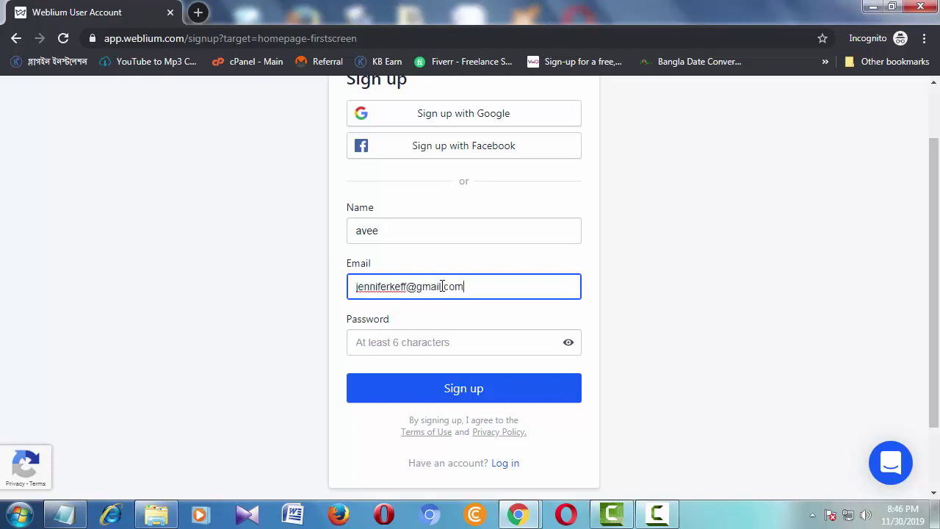
{"action": "left_click", "coordinate": [422, 345]}
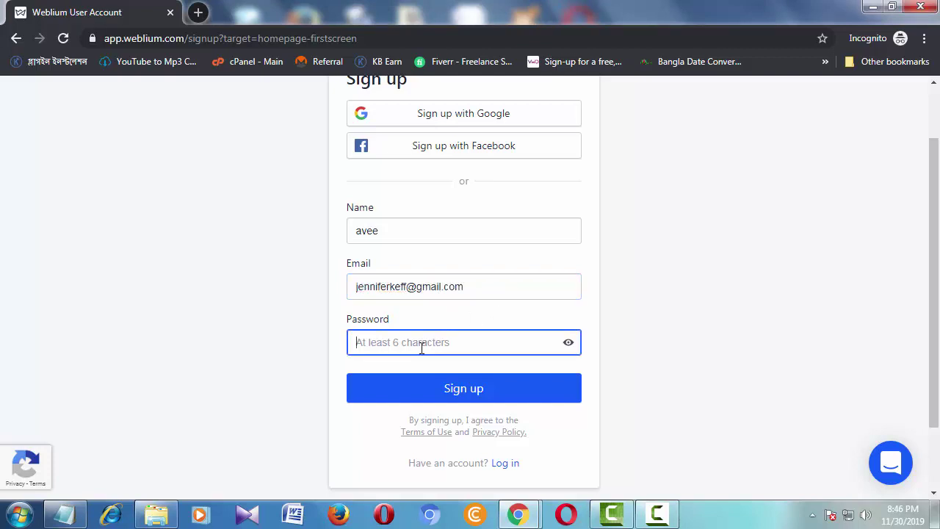
{"action": "type", "text": "••"}
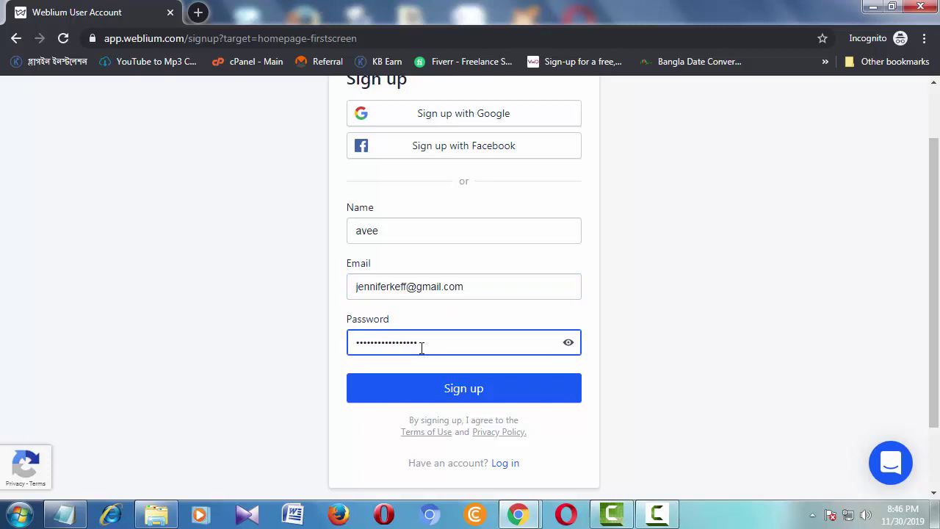
{"action": "left_click", "coordinate": [470, 398]}
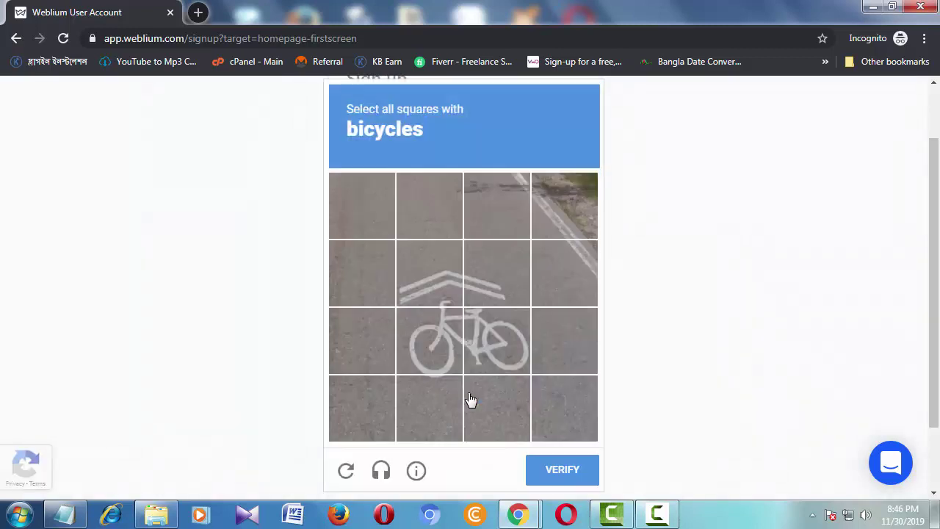
Select the bicycle squares in the image challenge and verify them to complete the sign-up.
{"action": "left_click", "coordinate": [424, 334]}
{"action": "left_click", "coordinate": [488, 342]}
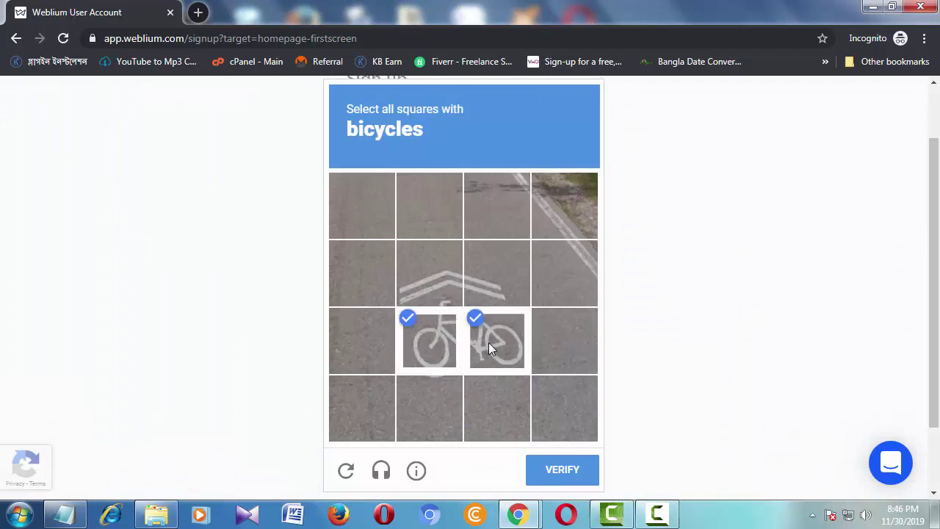
{"action": "left_click", "coordinate": [437, 294]}
{"action": "left_click", "coordinate": [490, 291]}
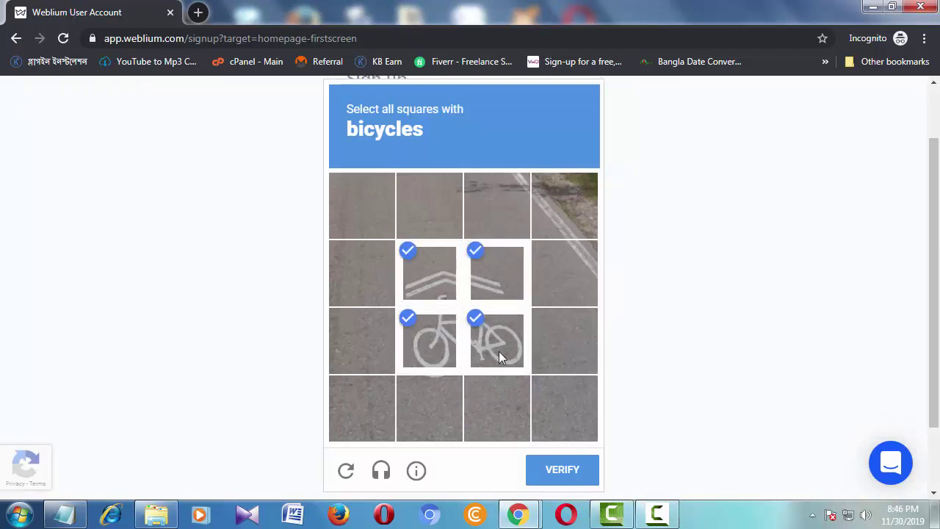
{"action": "left_click", "coordinate": [447, 382]}
{"action": "left_click", "coordinate": [563, 470]}
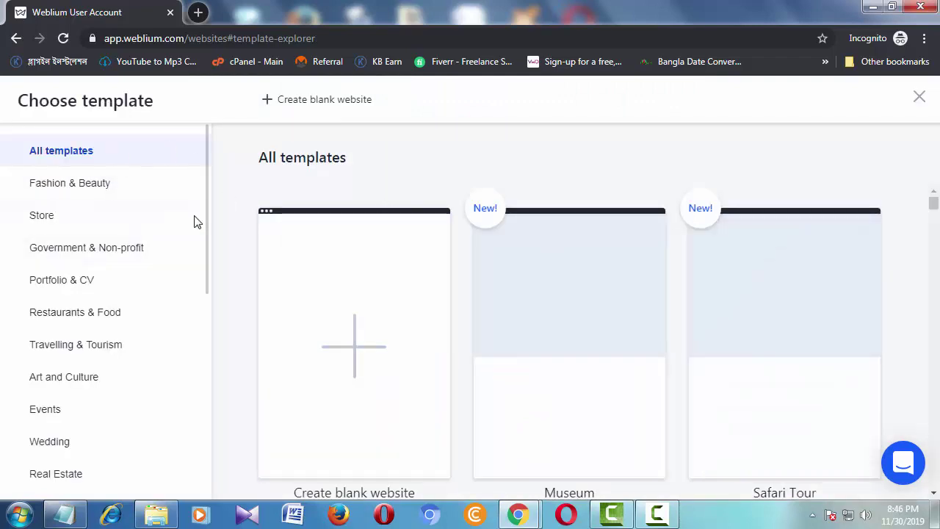
Create a blank website from the template chooser and go through the introductory tour up to the empty Home page.
{"action": "scroll", "coordinate": [423, 384], "scroll_direction": "down", "scroll_amount": 2}
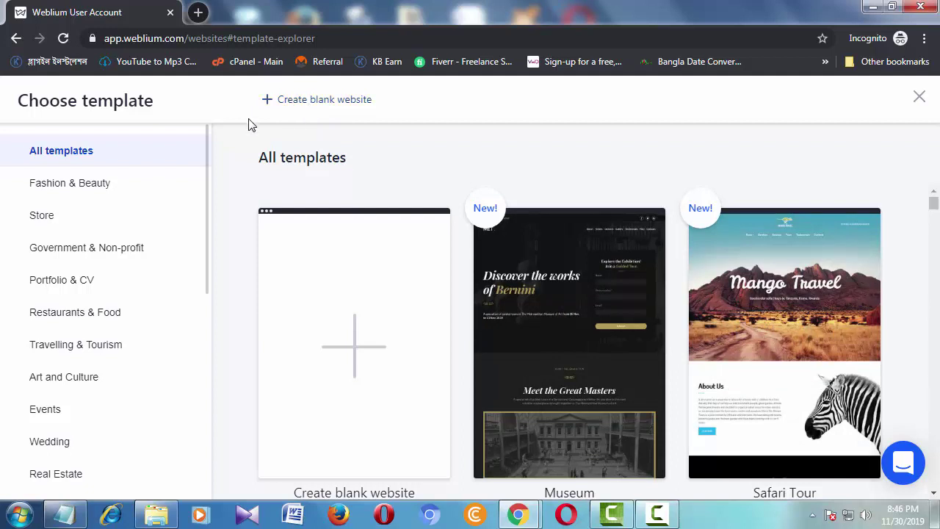
{"action": "left_click", "coordinate": [294, 106]}
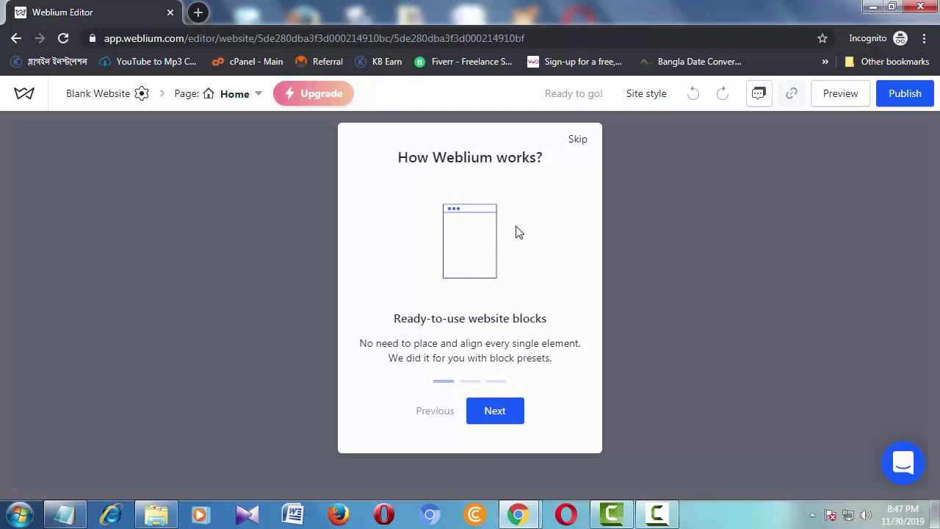
{"action": "left_click", "coordinate": [497, 413]}
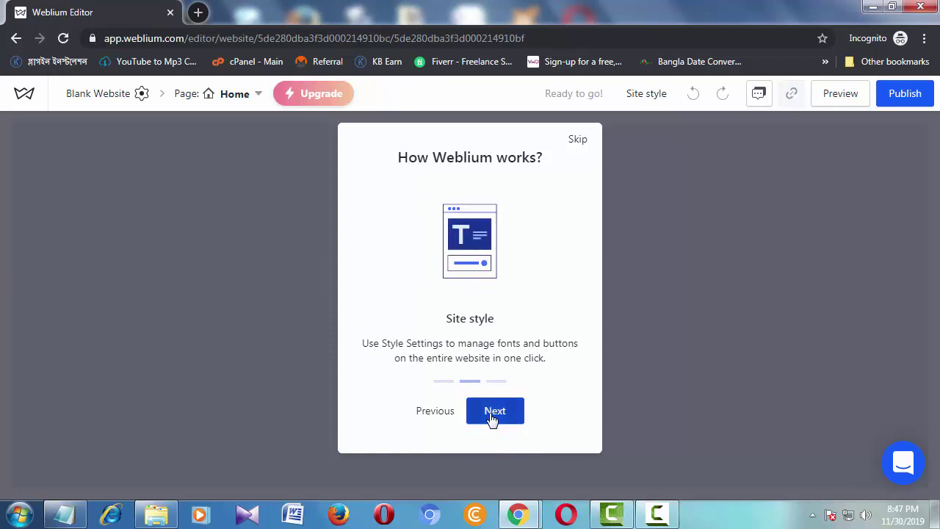
{"action": "left_click", "coordinate": [512, 417]}
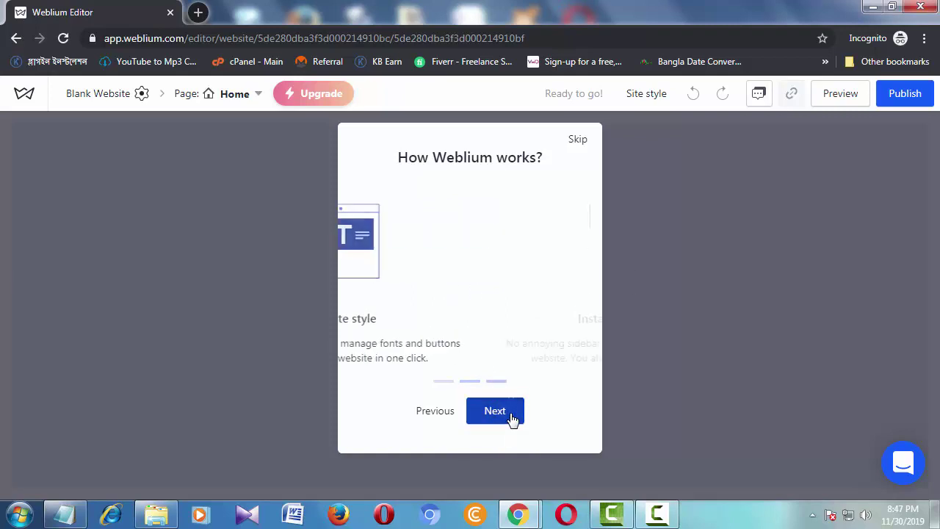
{"action": "left_click", "coordinate": [504, 412]}
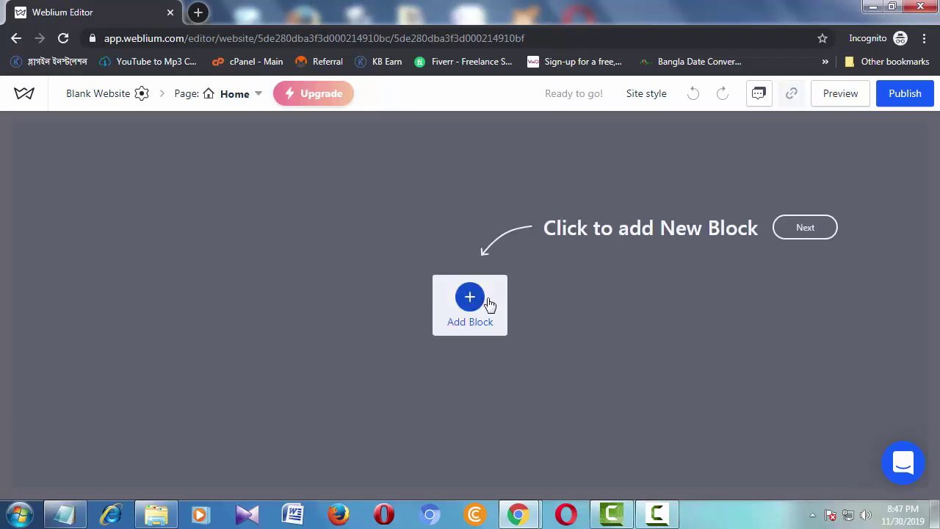
{"action": "left_click", "coordinate": [805, 227]}
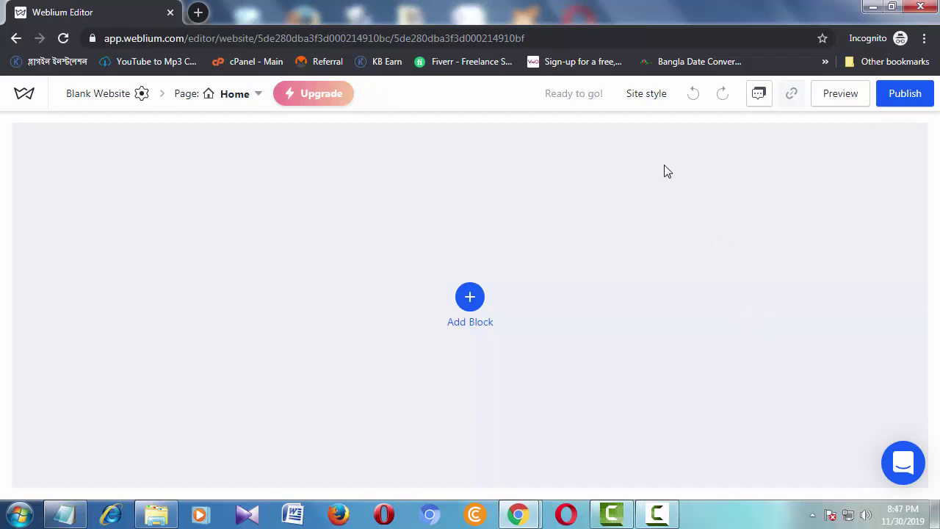
Add the wireframe-series-2-about block to the Home page and finish the publishing hint.
{"action": "left_click", "coordinate": [469, 300]}
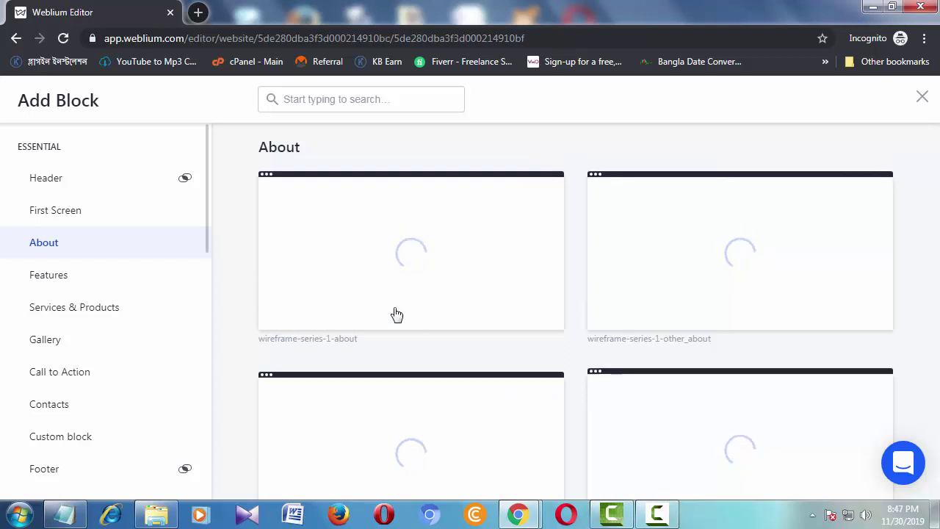
{"action": "scroll", "coordinate": [451, 329], "scroll_direction": "down", "scroll_amount": 3}
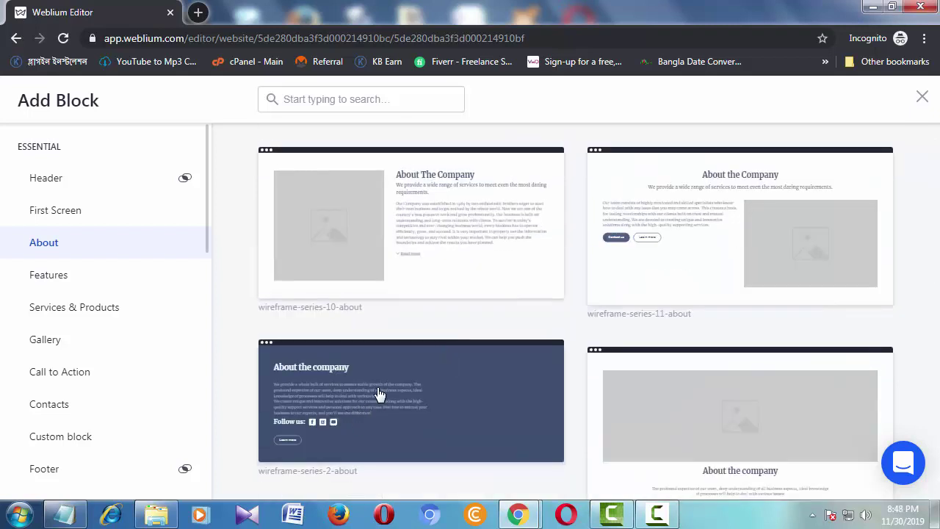
{"action": "left_click", "coordinate": [413, 414]}
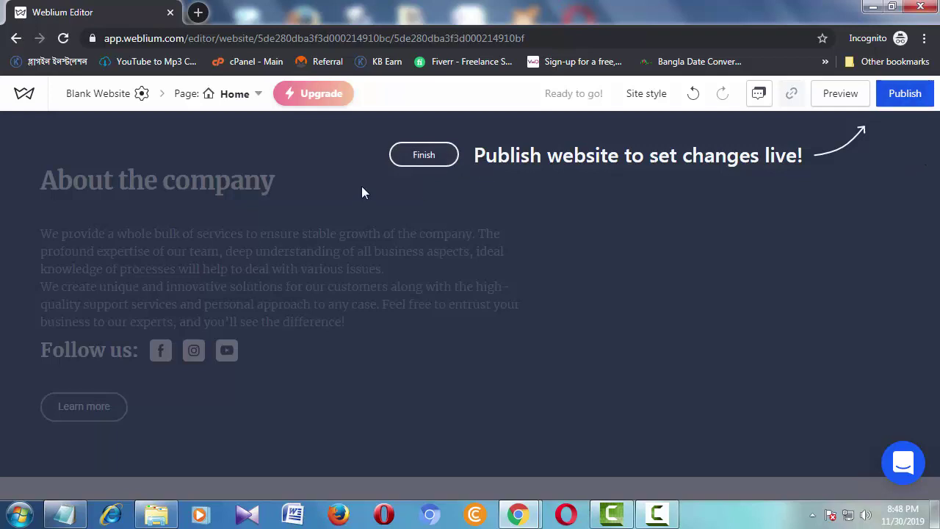
{"action": "left_click", "coordinate": [424, 156]}
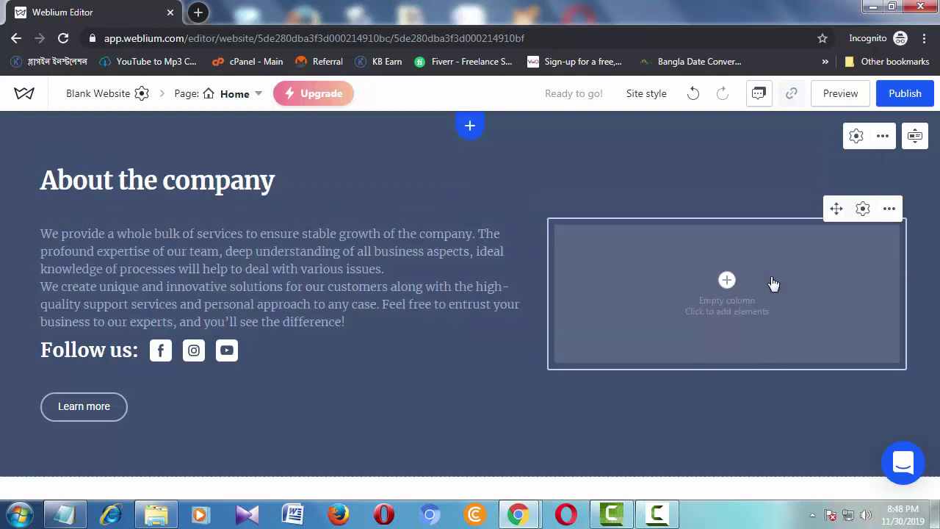
{"action": "left_click", "coordinate": [772, 284]}
{"action": "left_click", "coordinate": [210, 433]}
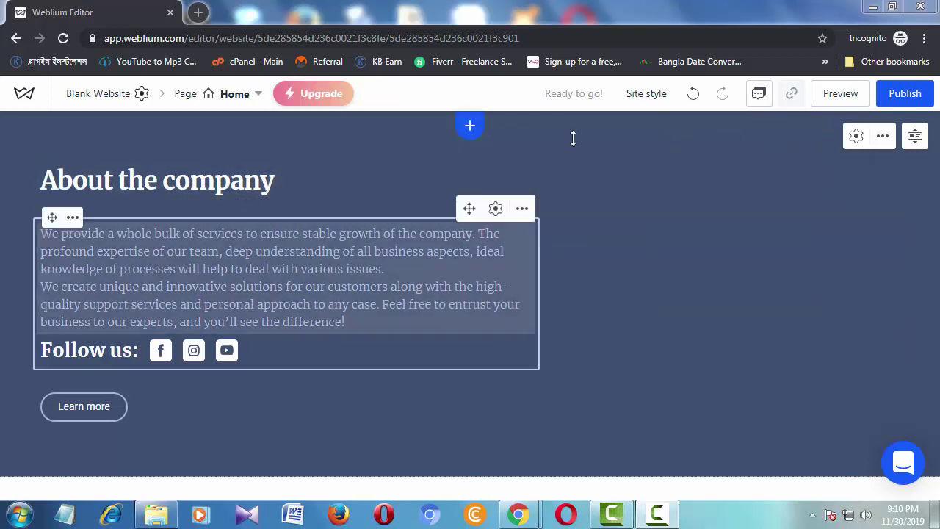
Try the Stretch to full height option in the About block's layout settings and turn it off again.
{"action": "left_click", "coordinate": [854, 139]}
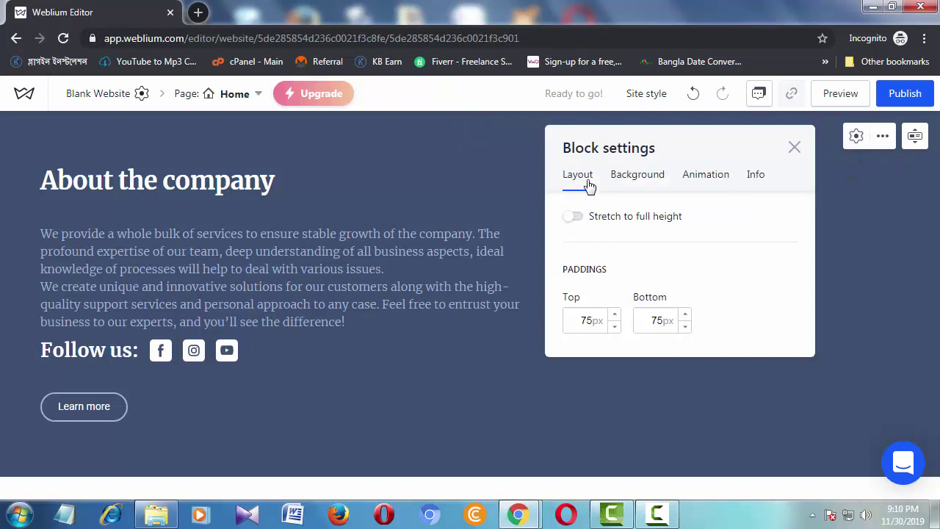
{"action": "left_click", "coordinate": [572, 219]}
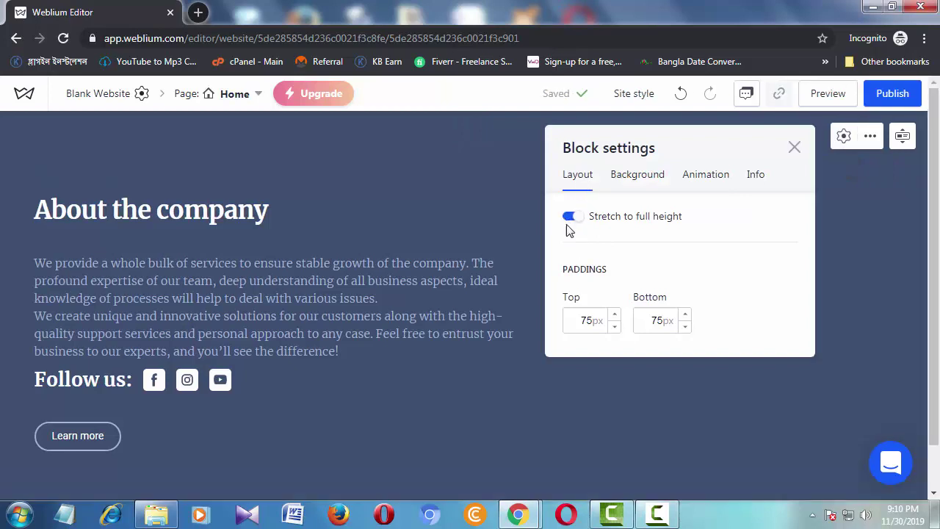
{"action": "left_click", "coordinate": [572, 219]}
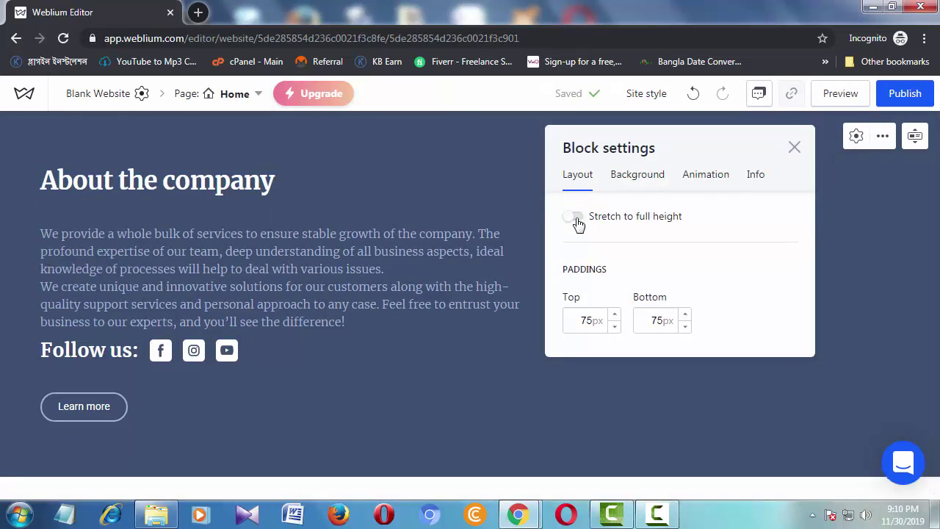
Examine the colour, image and video background options in the About block's settings.
{"action": "left_click", "coordinate": [637, 180]}
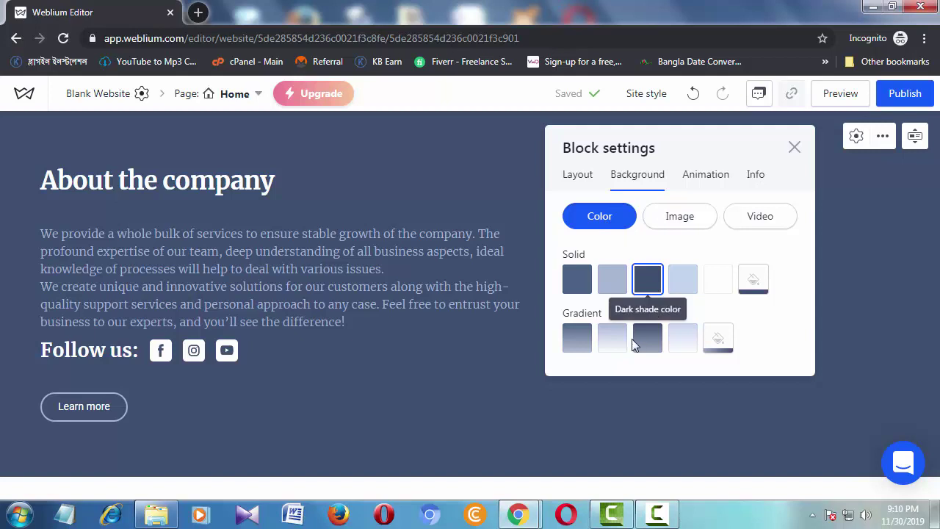
{"action": "left_click", "coordinate": [680, 220]}
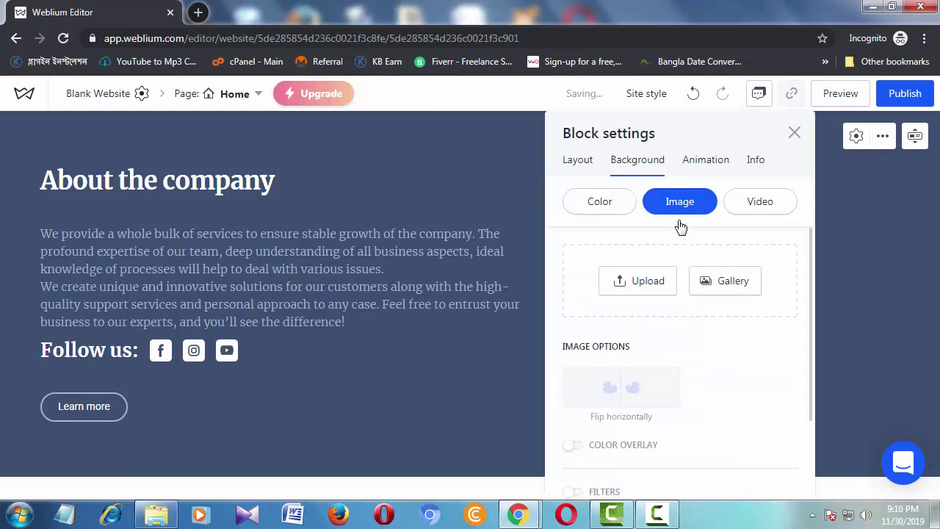
{"action": "left_click", "coordinate": [769, 208]}
{"action": "left_click", "coordinate": [679, 281]}
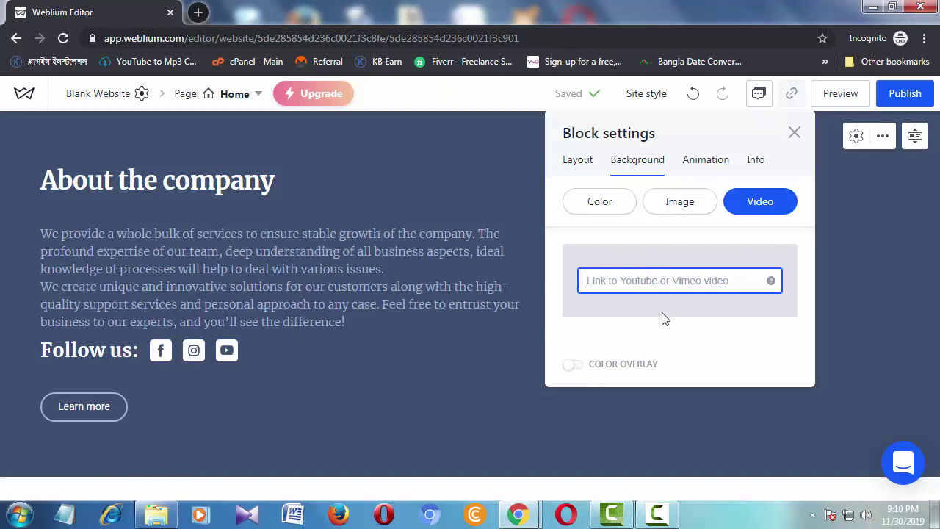
Start choosing Date Setting.png from the Ideas Mag Free Version folder as the block's background image, and cancel the upload.
{"action": "left_click", "coordinate": [682, 207]}
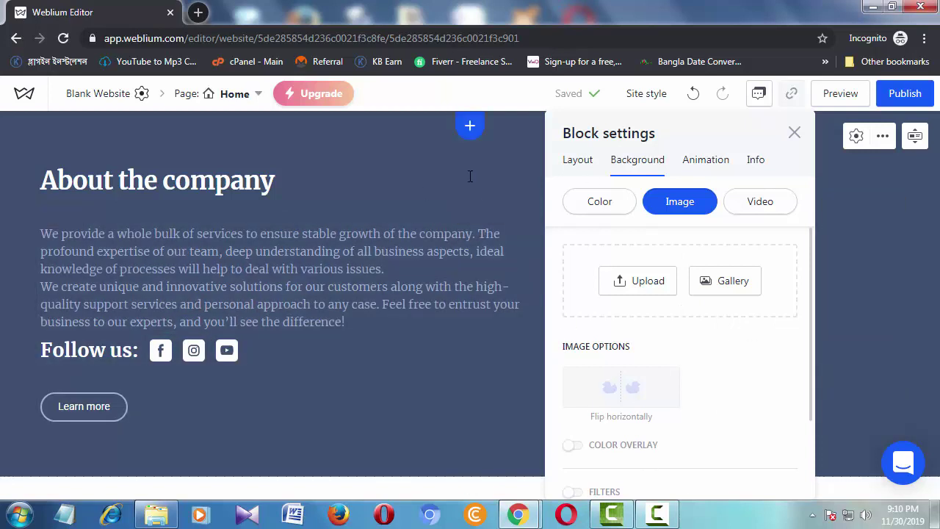
{"action": "left_click", "coordinate": [637, 287]}
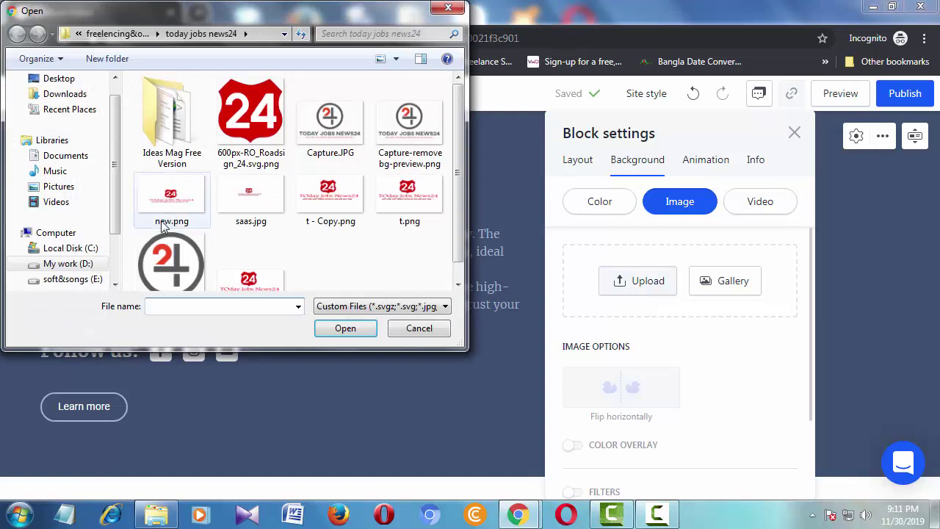
{"action": "left_click_drag", "start_coordinate": [118, 210], "coordinate": [115, 240]}
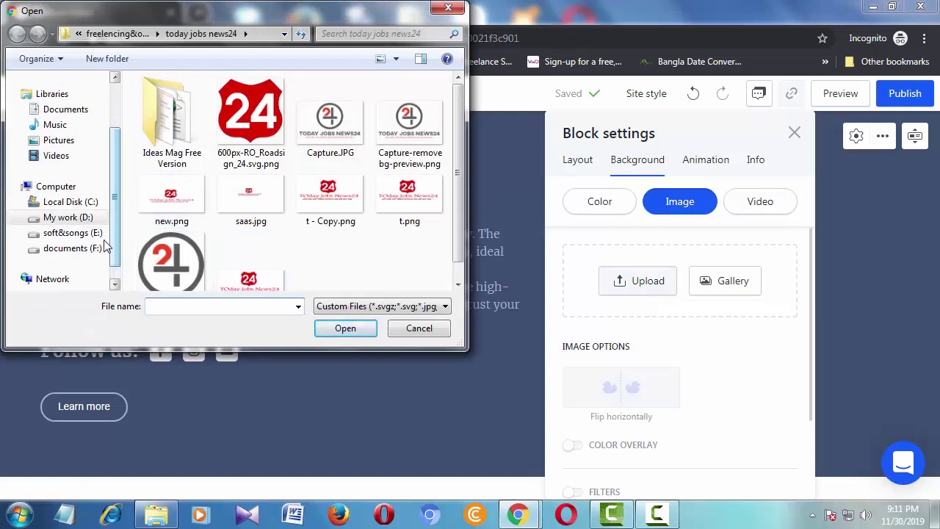
{"action": "left_click", "coordinate": [67, 217]}
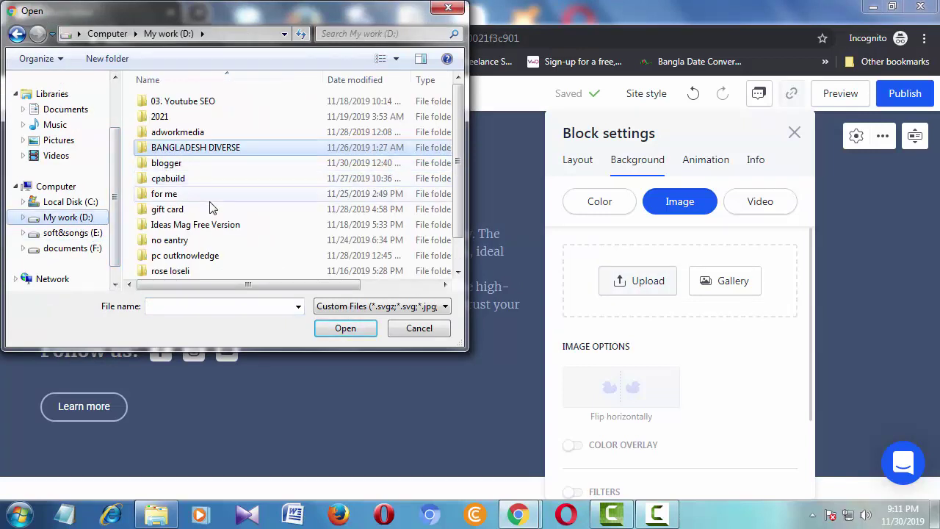
{"action": "double_click", "coordinate": [170, 222]}
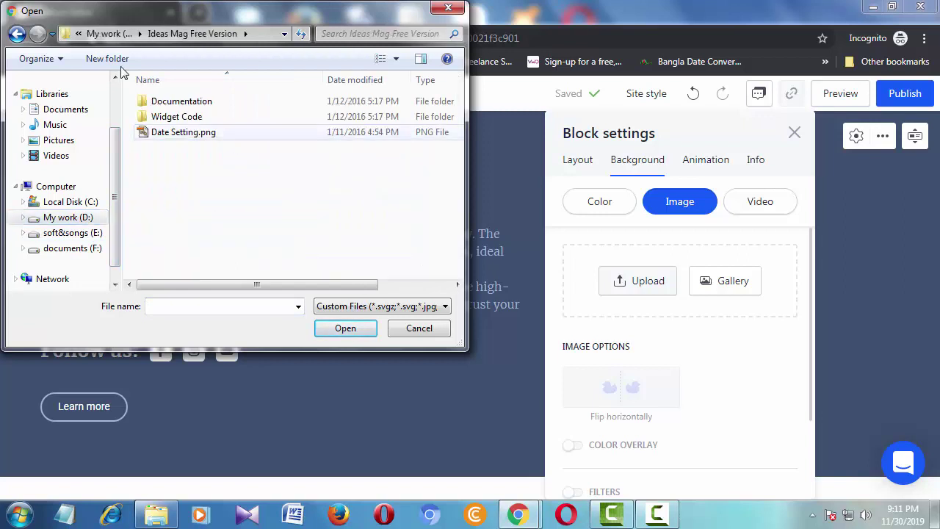
{"action": "left_click", "coordinate": [172, 132]}
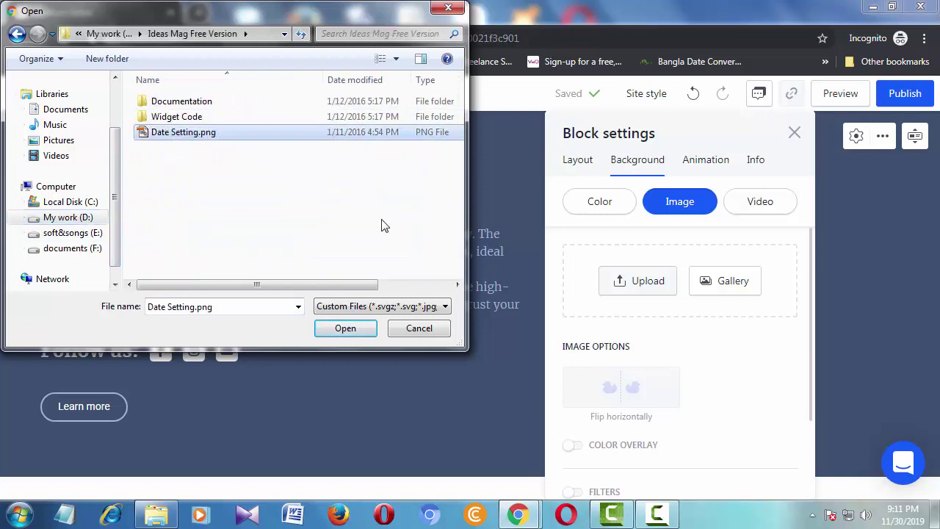
{"action": "left_click", "coordinate": [419, 328]}
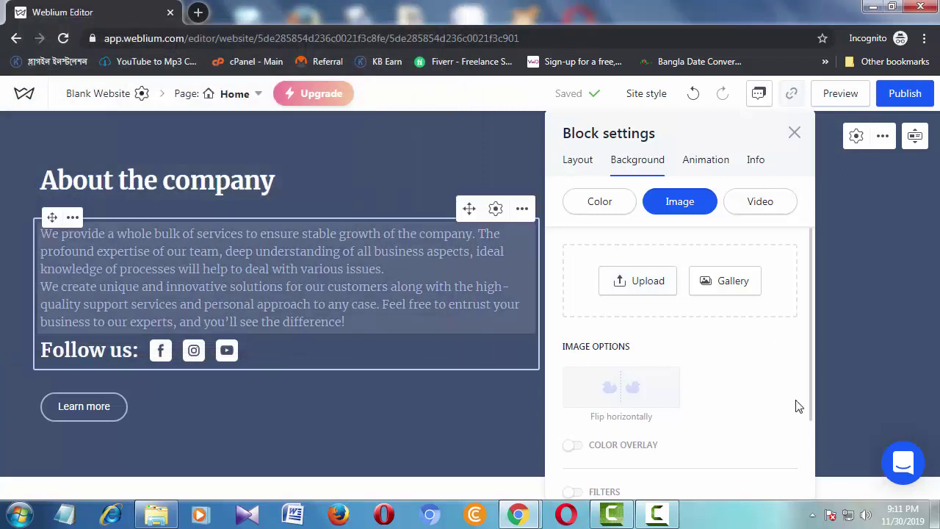
Set the free gallery photo of the coffee cup on a teal case as the About block's background image and close the block settings.
{"action": "left_click", "coordinate": [737, 288]}
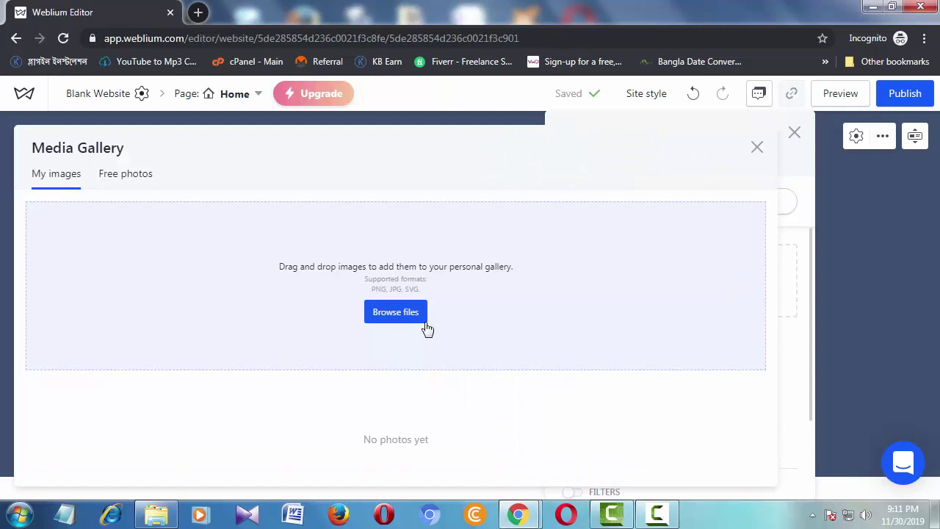
{"action": "scroll", "coordinate": [361, 378], "scroll_direction": "down", "scroll_amount": 2}
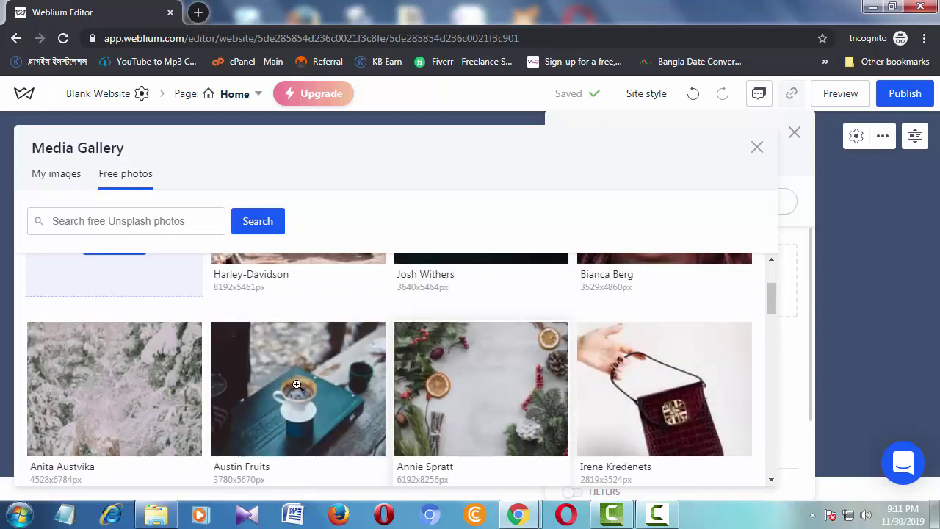
{"action": "scroll", "coordinate": [292, 386], "scroll_direction": "down", "scroll_amount": 3}
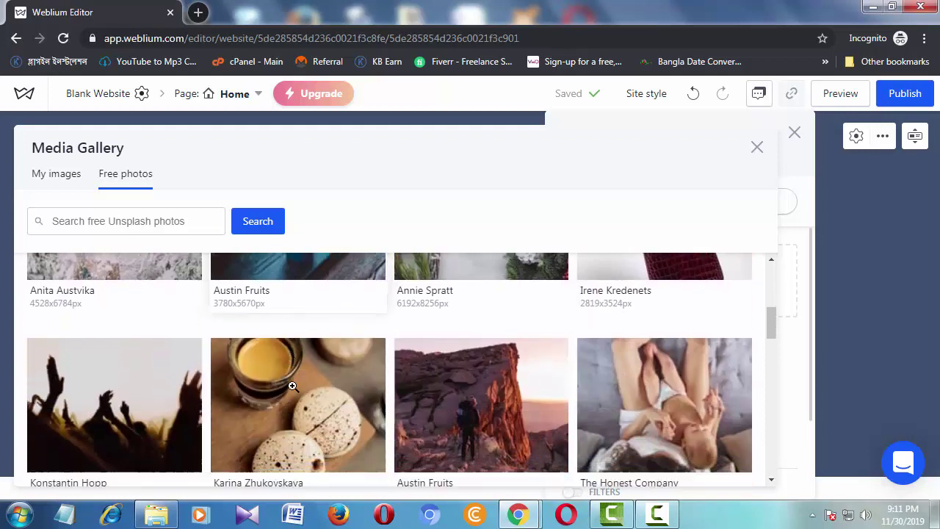
{"action": "scroll", "coordinate": [245, 399], "scroll_direction": "up", "scroll_amount": 5}
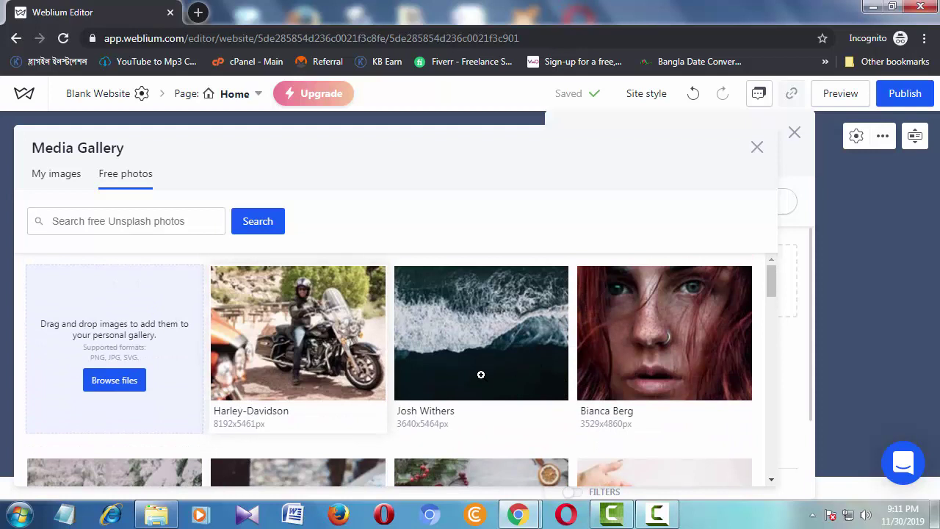
{"action": "scroll", "coordinate": [459, 363], "scroll_direction": "down", "scroll_amount": 2}
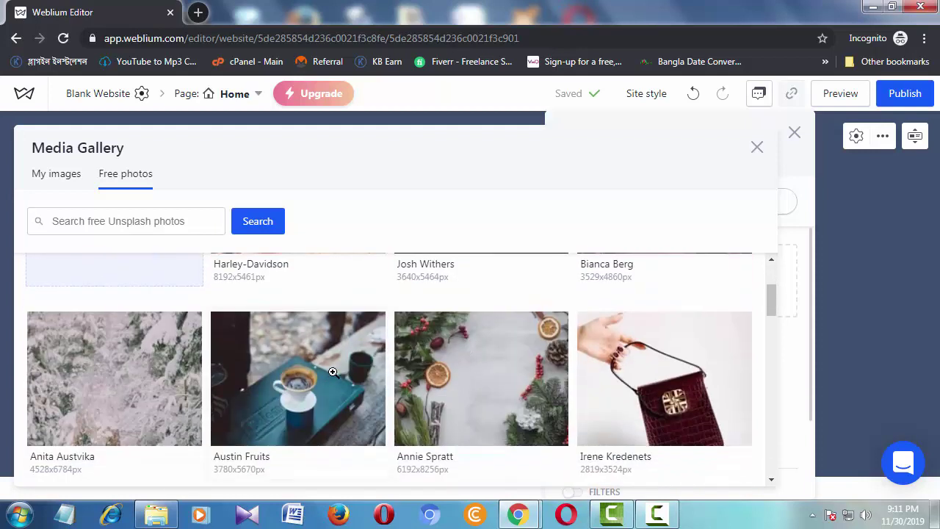
{"action": "left_click", "coordinate": [301, 371]}
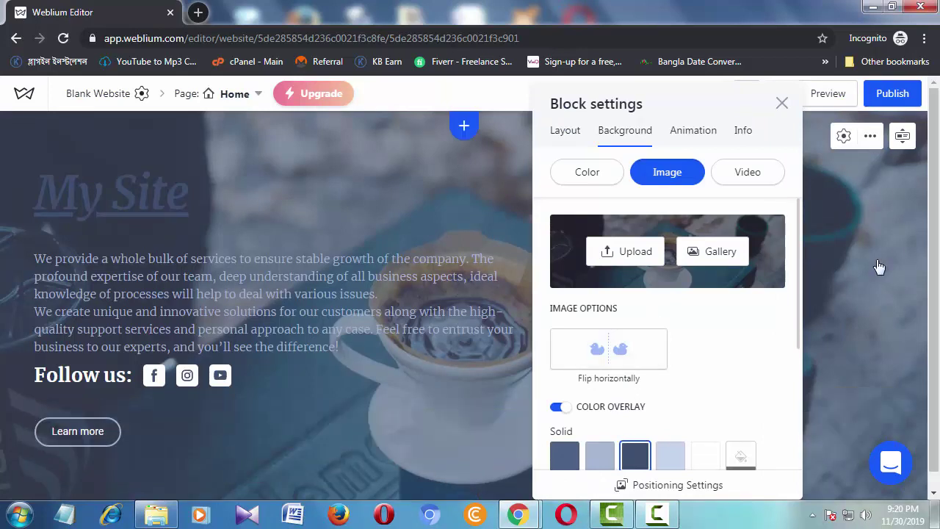
{"action": "left_click", "coordinate": [850, 305]}
{"action": "left_click", "coordinate": [709, 334]}
{"action": "left_click", "coordinate": [720, 304]}
Clear the existing web link from the My Site heading.
{"action": "left_click", "coordinate": [170, 204]}
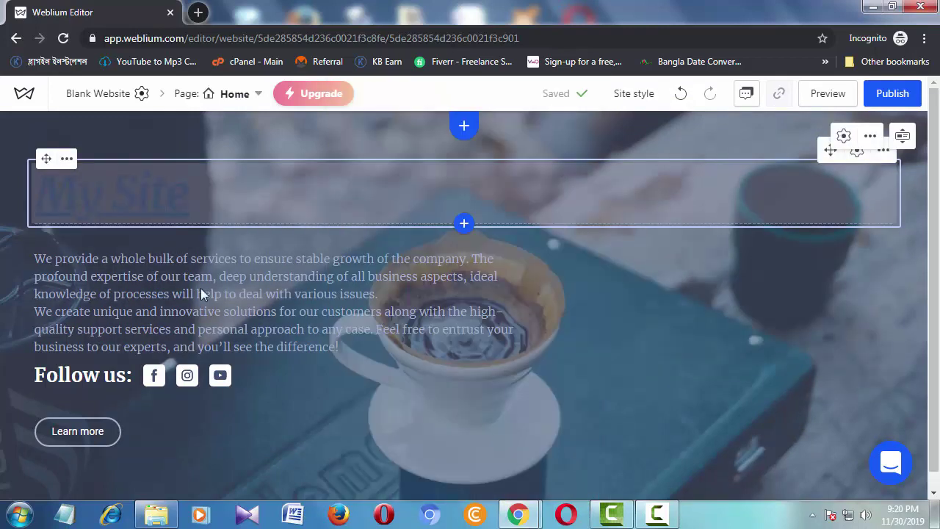
{"action": "double_click", "coordinate": [177, 189]}
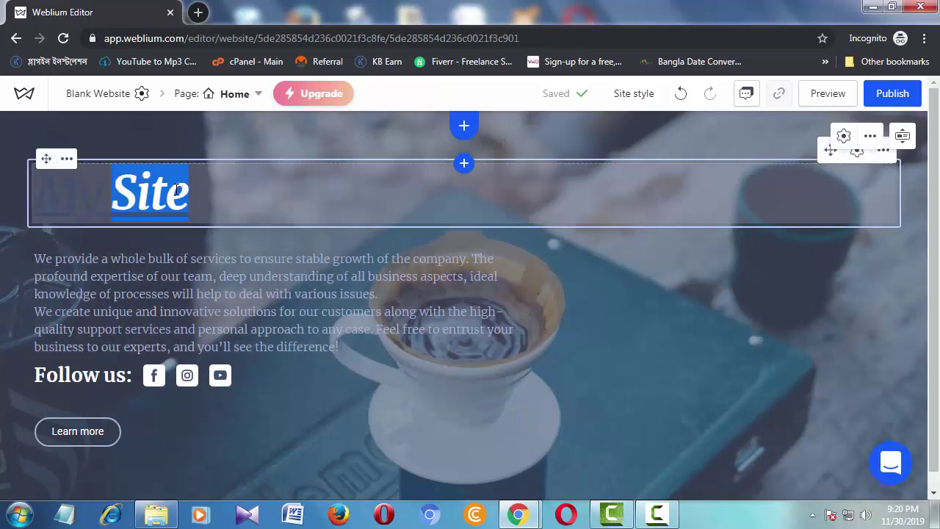
{"action": "triple_click", "coordinate": [177, 189]}
{"action": "left_click", "coordinate": [405, 247]}
{"action": "triple_click", "coordinate": [391, 273]}
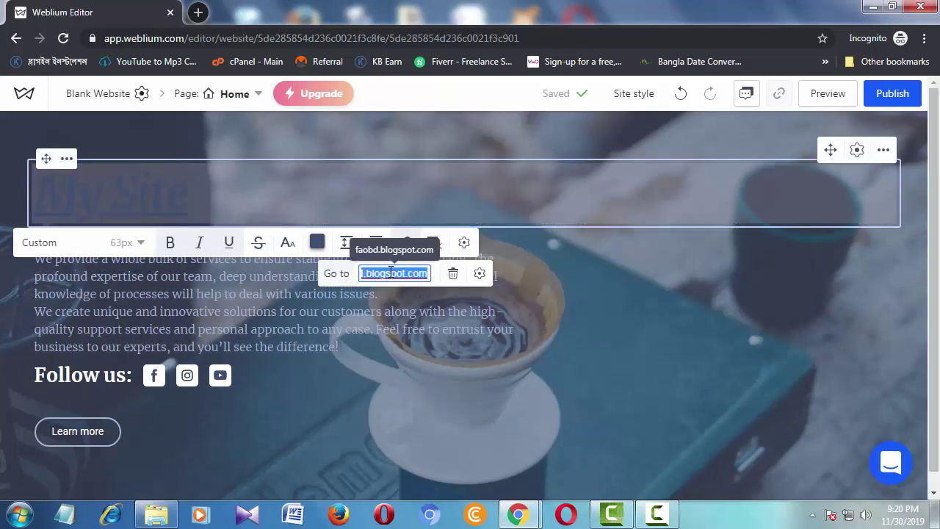
{"action": "key", "text": "BackSpace"}
{"action": "key", "text": "Return"}
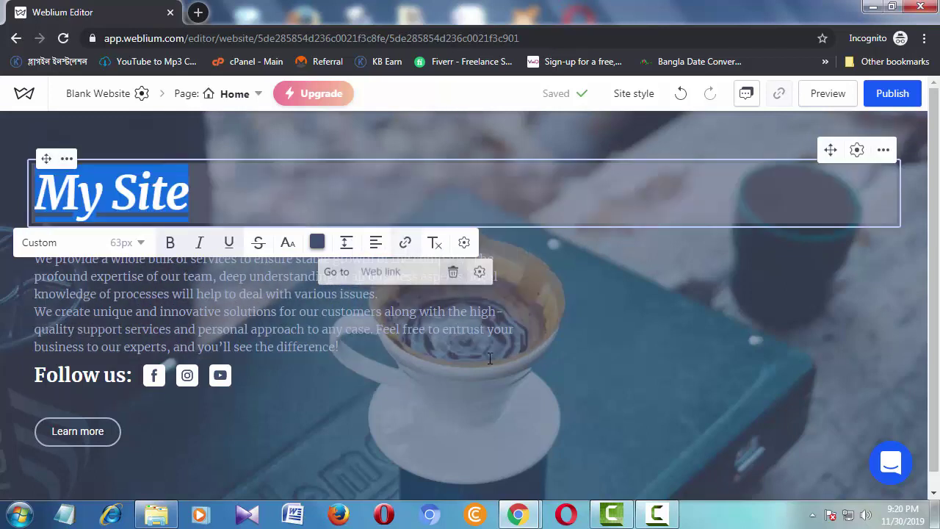
{"action": "left_click", "coordinate": [512, 375]}
Link the whole My Site heading to the web address faobd.blogs.
{"action": "double_click", "coordinate": [165, 188]}
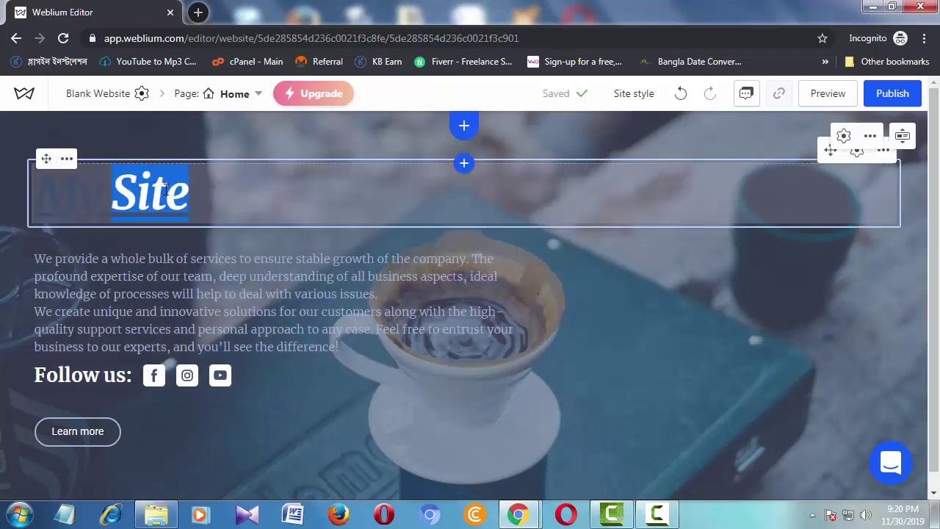
{"action": "triple_click", "coordinate": [160, 194]}
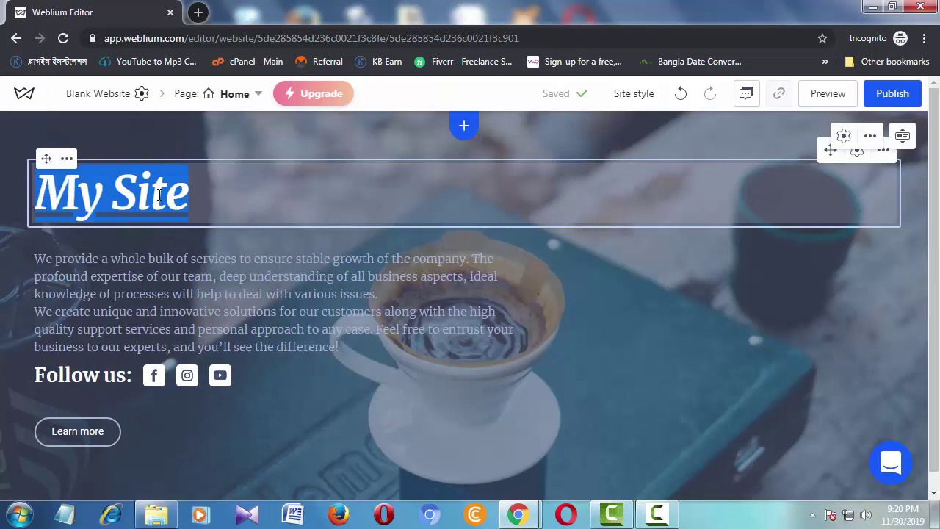
{"action": "left_click", "coordinate": [404, 244]}
{"action": "left_click", "coordinate": [406, 272]}
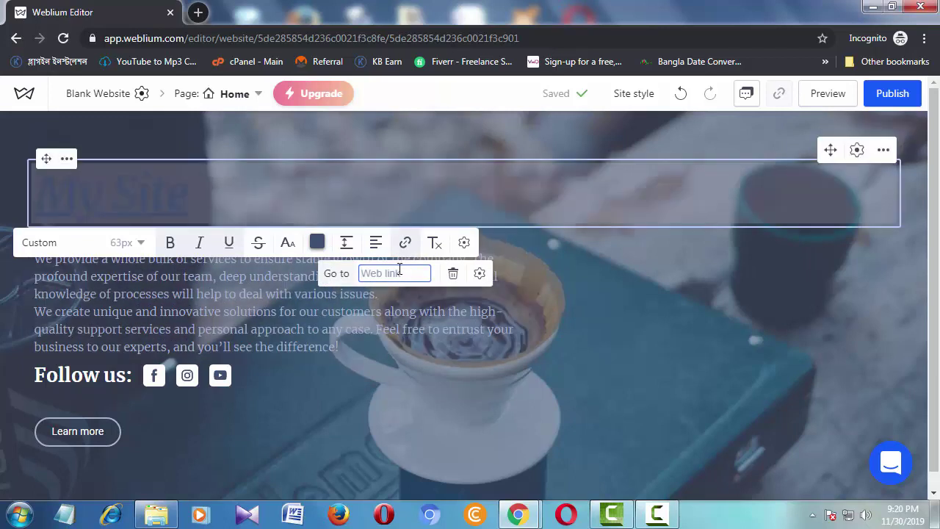
{"action": "type", "text": "faobd.blogs"}
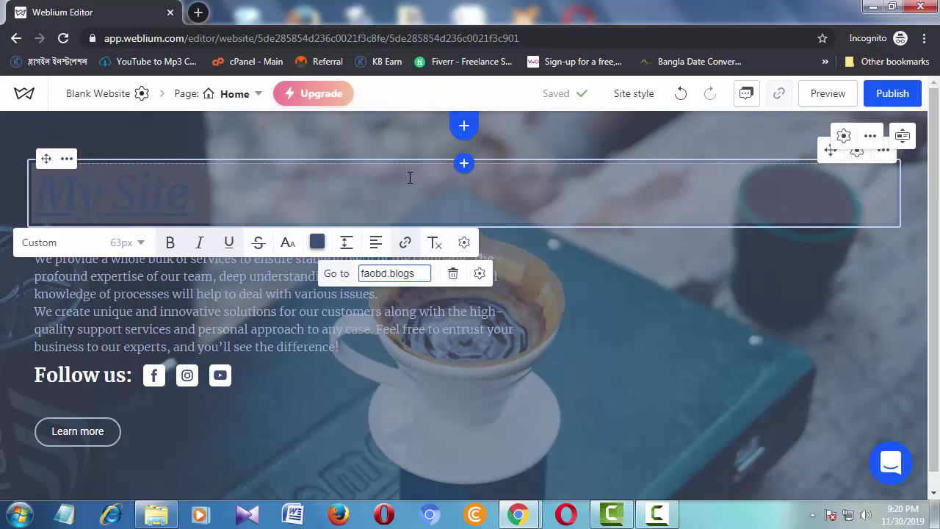
{"action": "key", "text": "Return"}
Set the My Site heading's text to the default colour that fits any background automatically.
{"action": "double_click", "coordinate": [162, 196]}
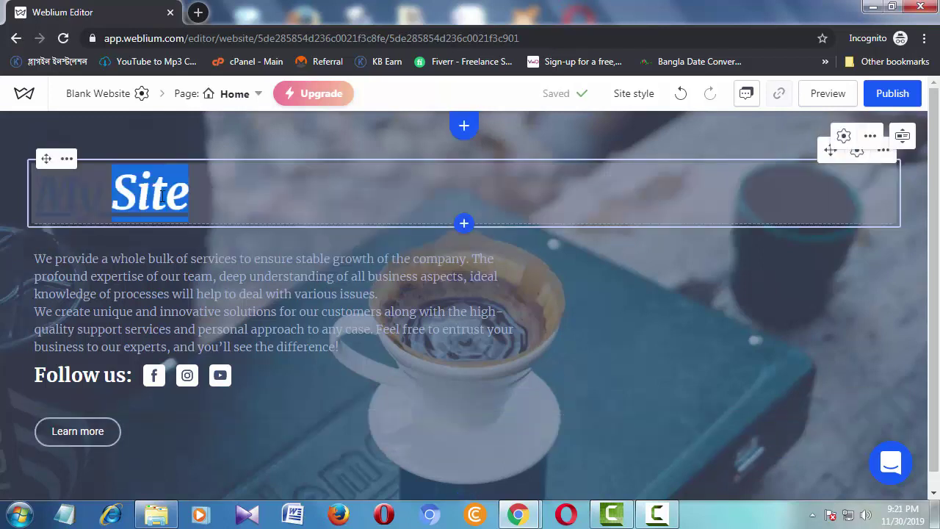
{"action": "triple_click", "coordinate": [162, 196]}
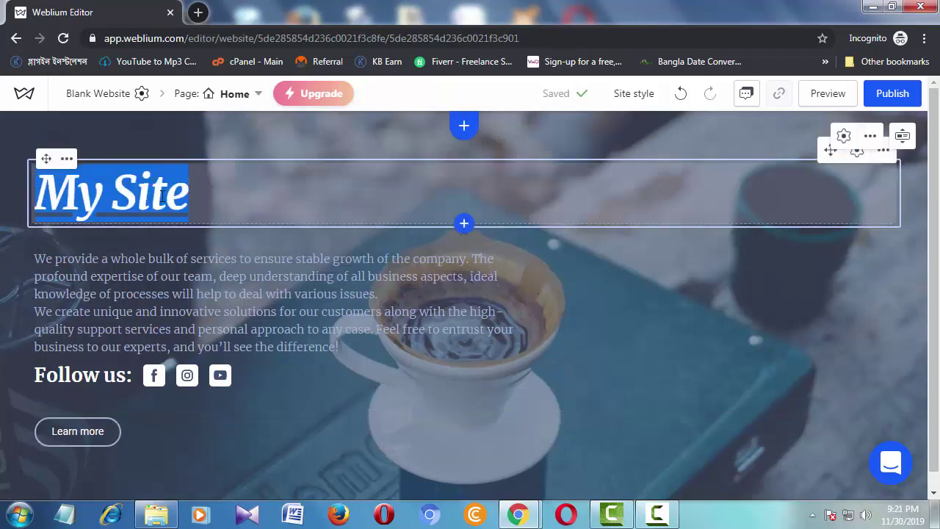
{"action": "triple_click", "coordinate": [117, 200]}
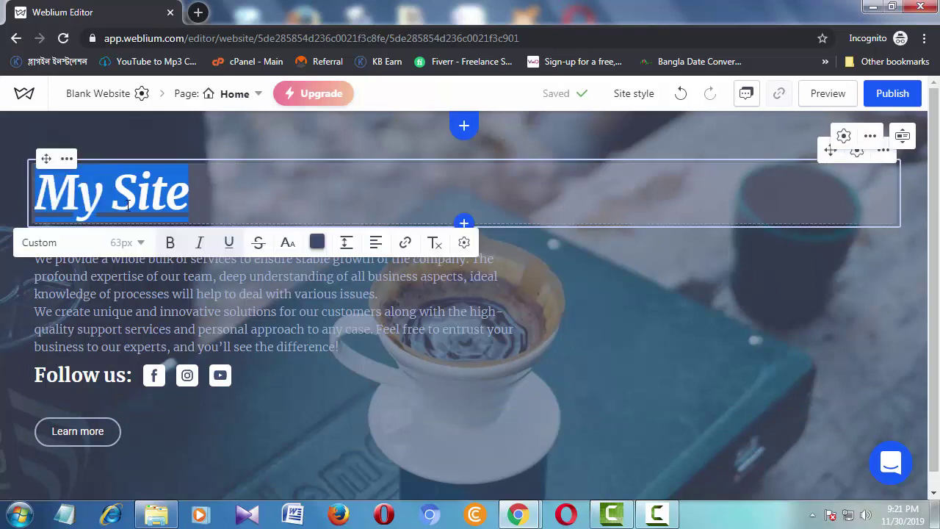
{"action": "left_click", "coordinate": [316, 245]}
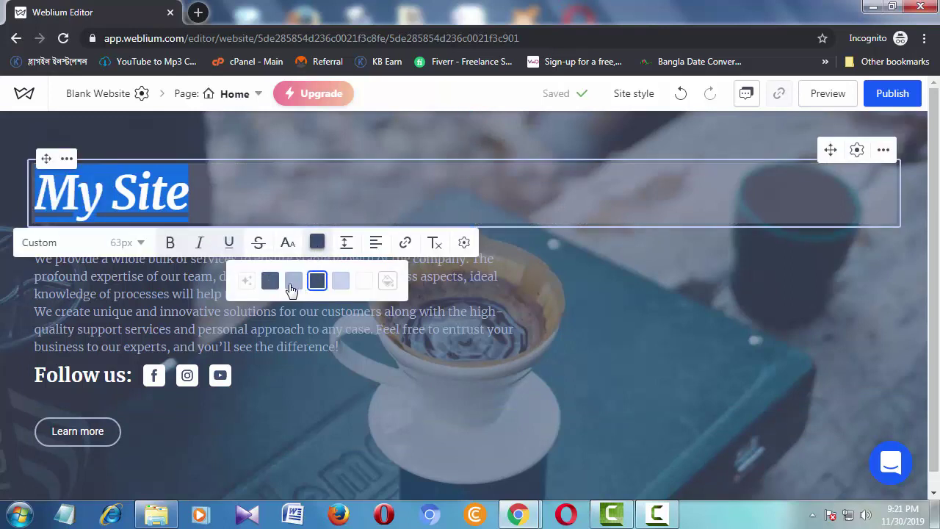
{"action": "left_click", "coordinate": [249, 283]}
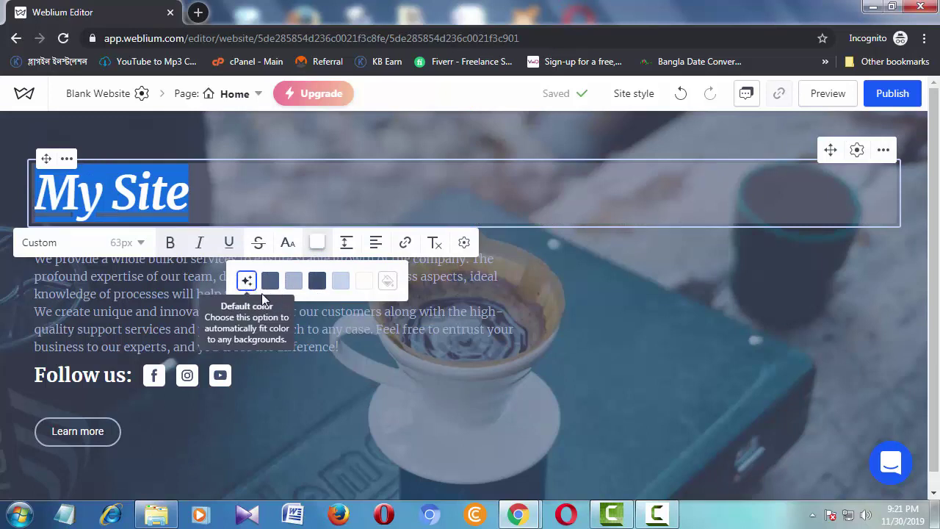
{"action": "left_click", "coordinate": [219, 273]}
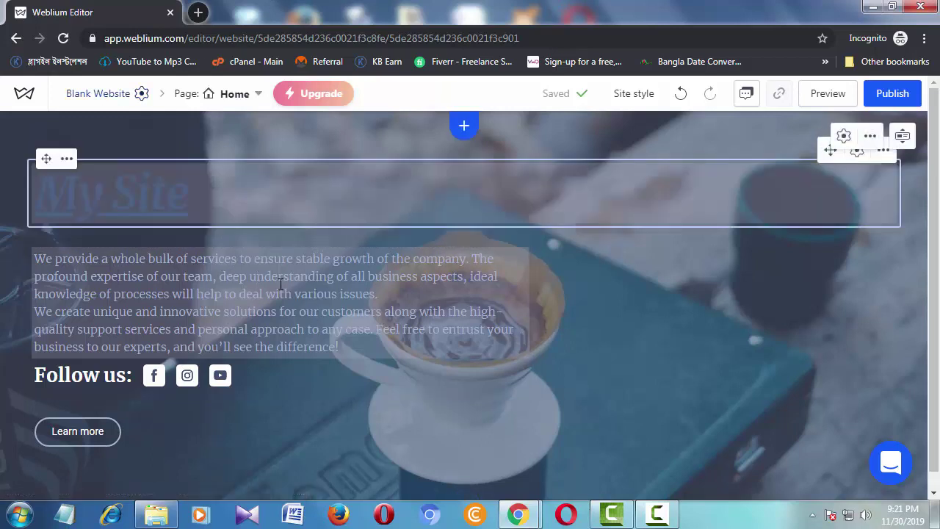
Link the word "difference!" at the end of the company description to faobd.blogspot.com.
{"action": "left_click_drag", "start_coordinate": [346, 352], "coordinate": [282, 361]}
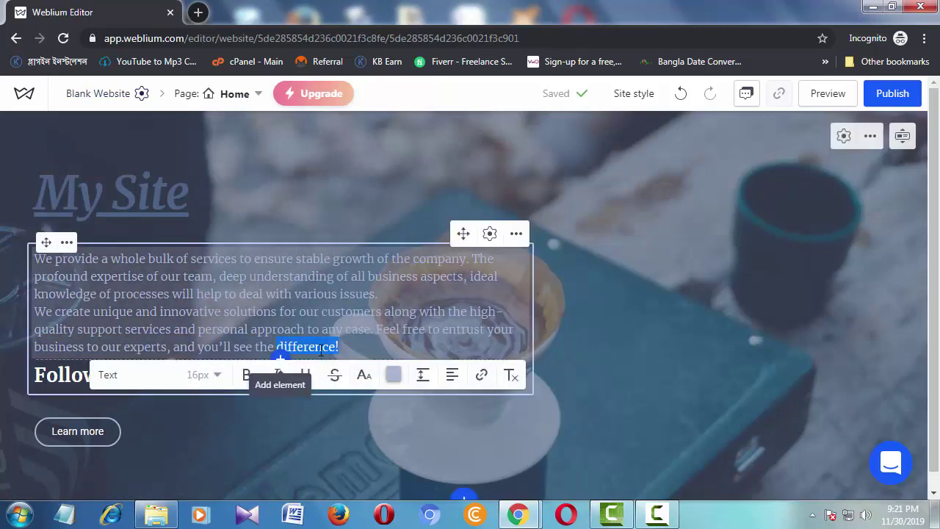
{"action": "left_click", "coordinate": [481, 375]}
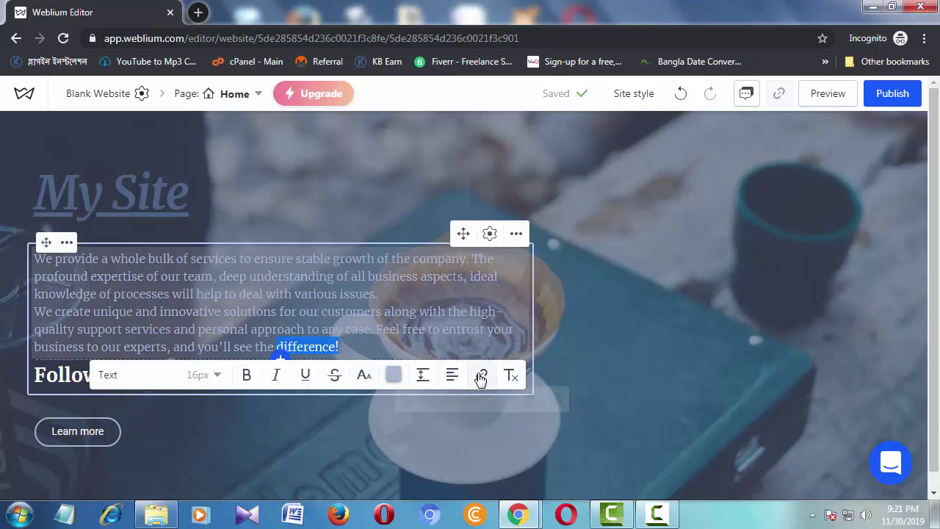
{"action": "left_click", "coordinate": [467, 404]}
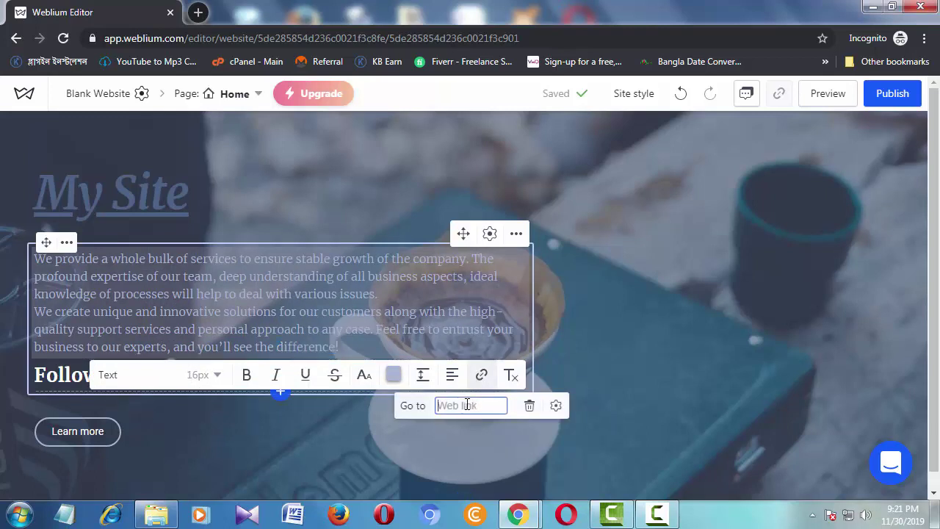
{"action": "type", "text": "faobd.blog"}
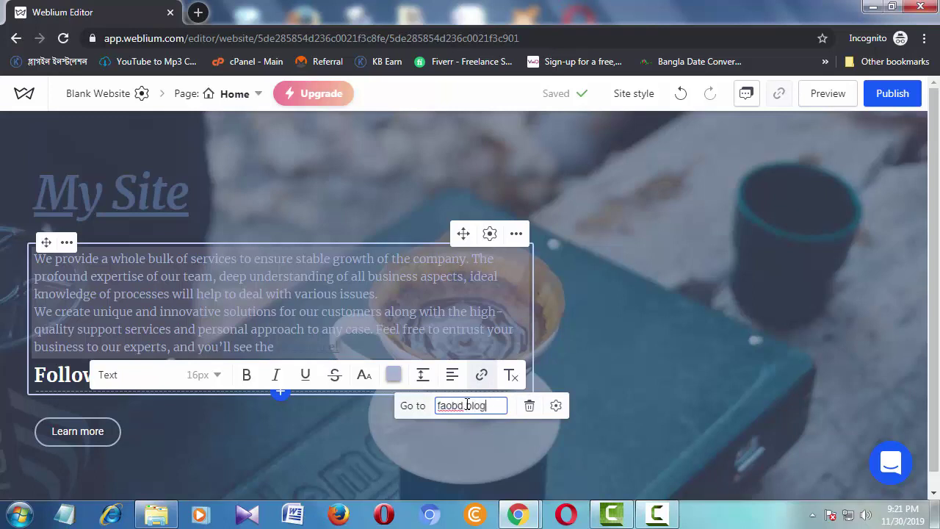
{"action": "type", "text": "t.com"}
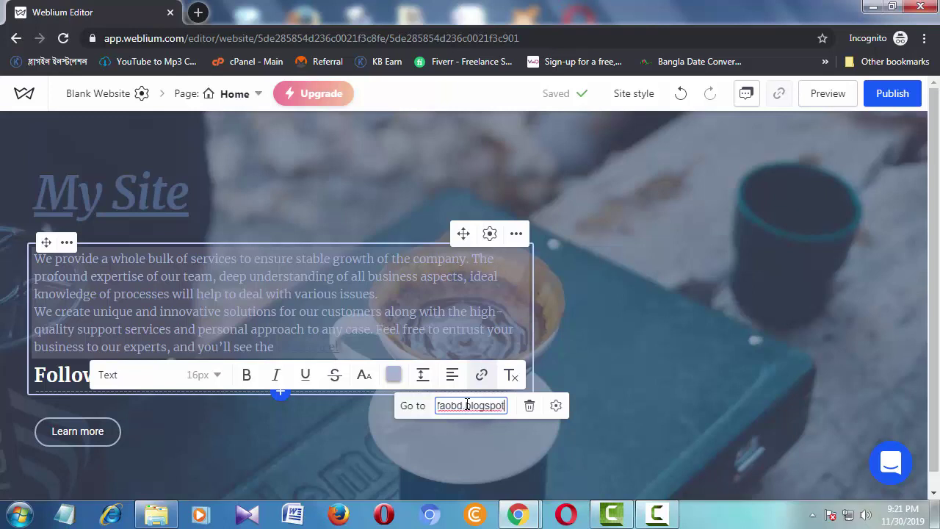
{"action": "left_click", "coordinate": [311, 451]}
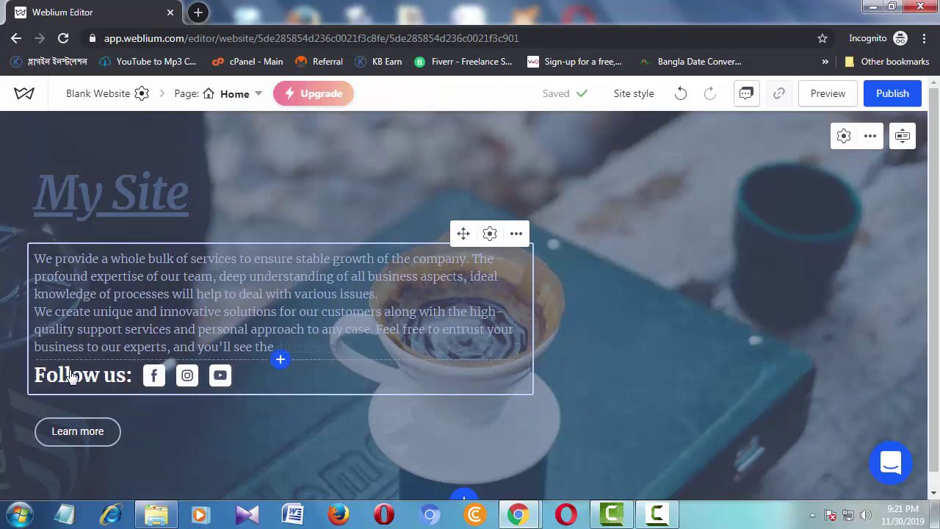
Delete the Follow us element with its social icons from below the company description.
{"action": "left_click", "coordinate": [67, 356]}
{"action": "left_click", "coordinate": [97, 413]}
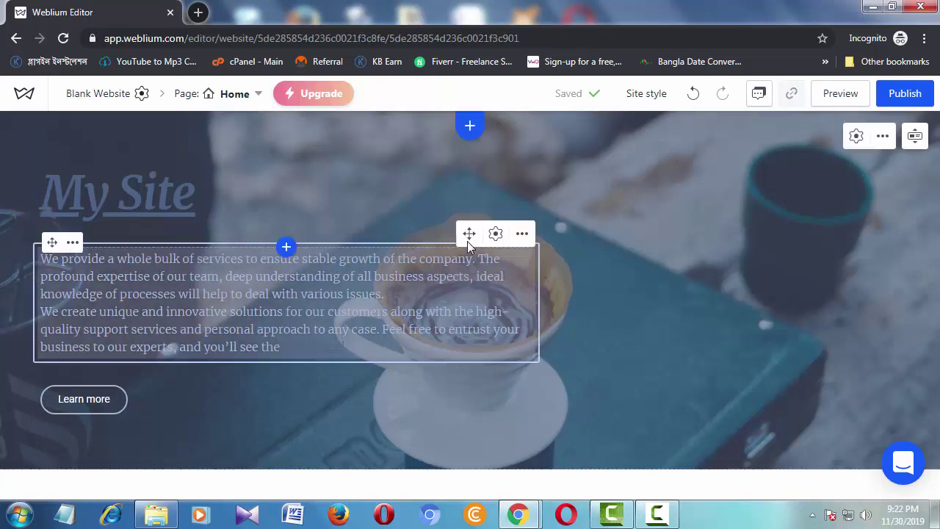
{"action": "left_click", "coordinate": [396, 247]}
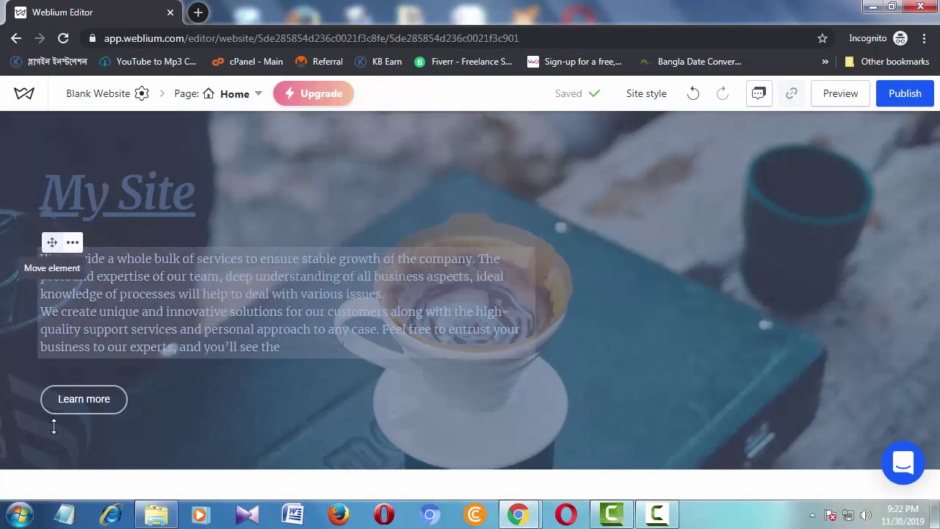
Make the Learn more button open the web address faobd.blogspot.com in a new tab.
{"action": "left_click", "coordinate": [95, 400]}
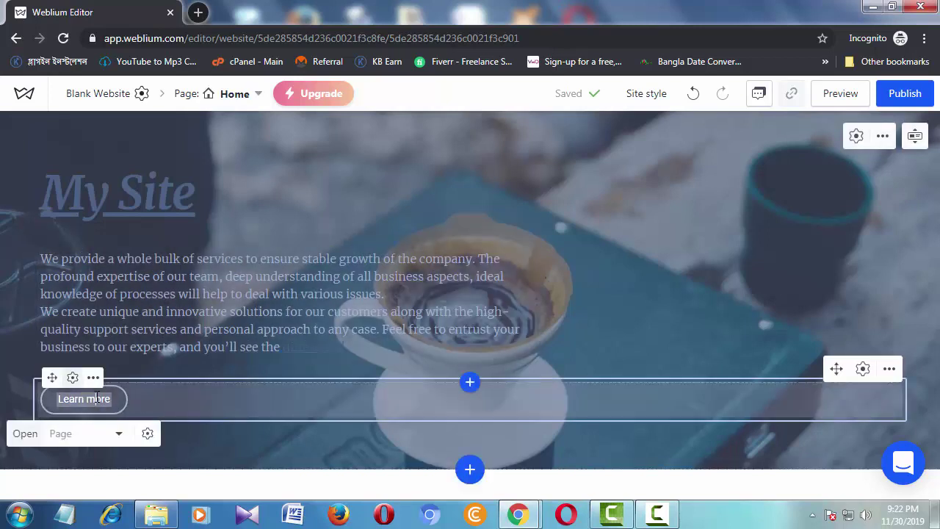
{"action": "left_click", "coordinate": [148, 436]}
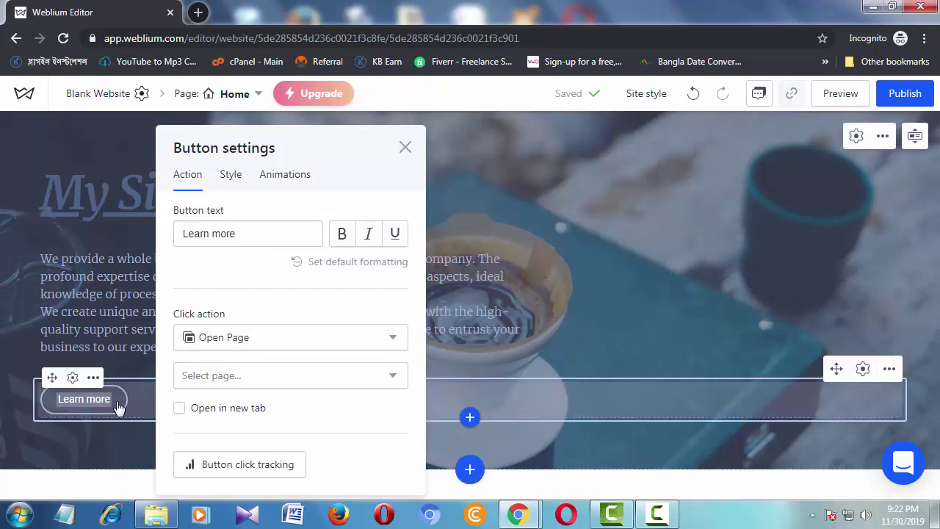
{"action": "left_click_drag", "start_coordinate": [255, 233], "coordinate": [171, 239]}
{"action": "left_click", "coordinate": [258, 235]}
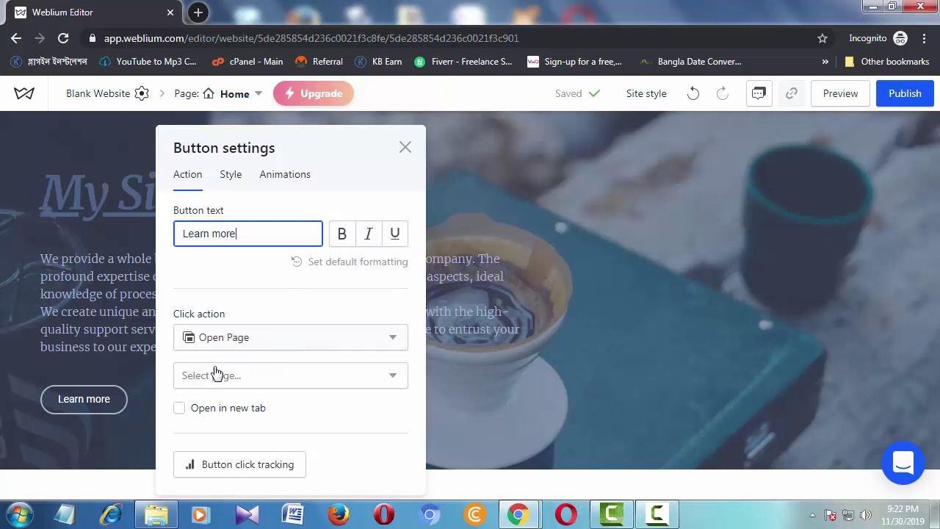
{"action": "left_click", "coordinate": [233, 340]}
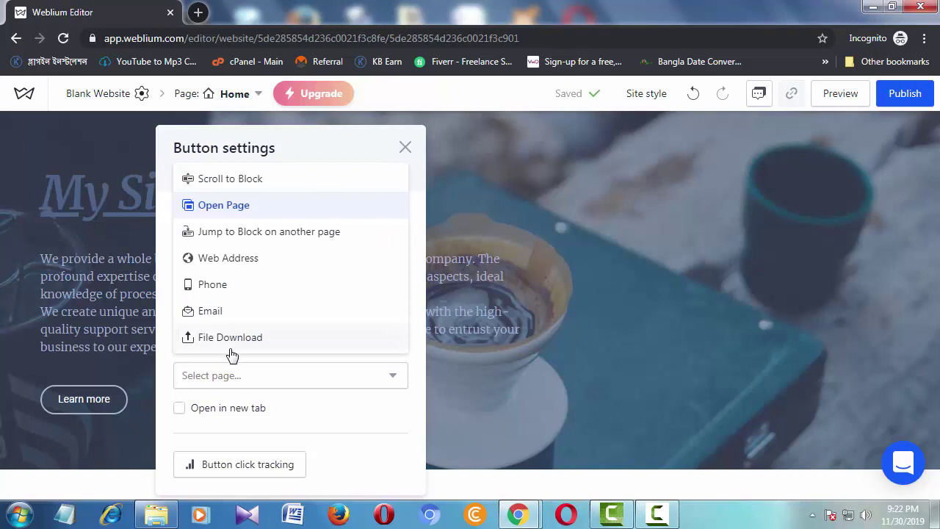
{"action": "left_click", "coordinate": [242, 262]}
{"action": "left_click", "coordinate": [177, 372]}
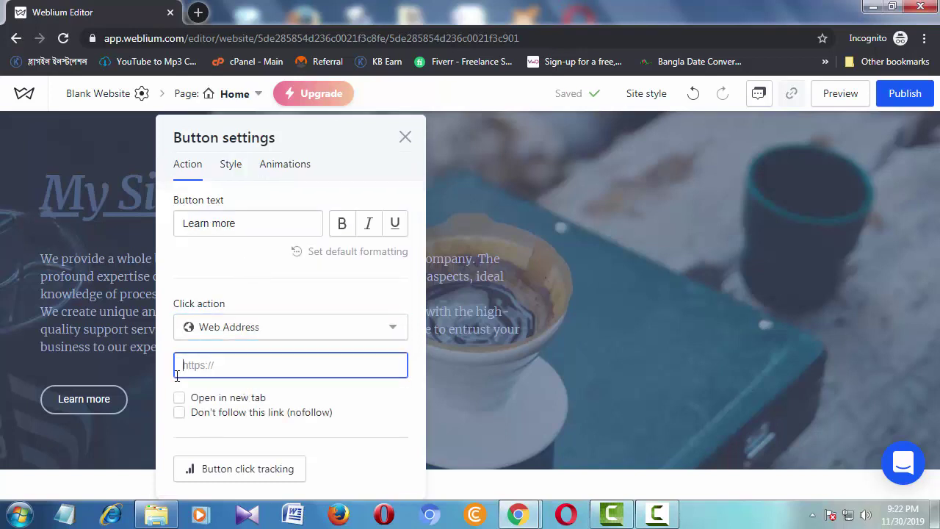
{"action": "type", "text": "faobd.blogspot.com"}
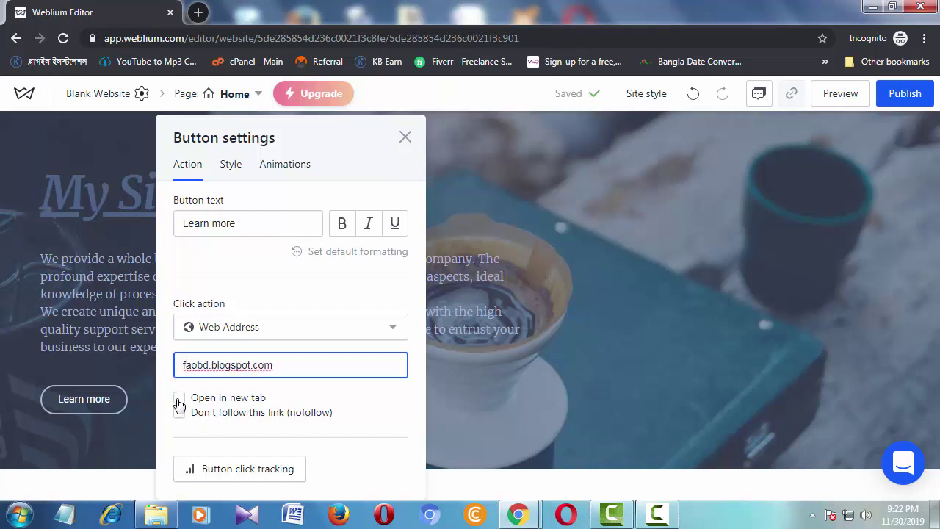
{"action": "left_click", "coordinate": [180, 399]}
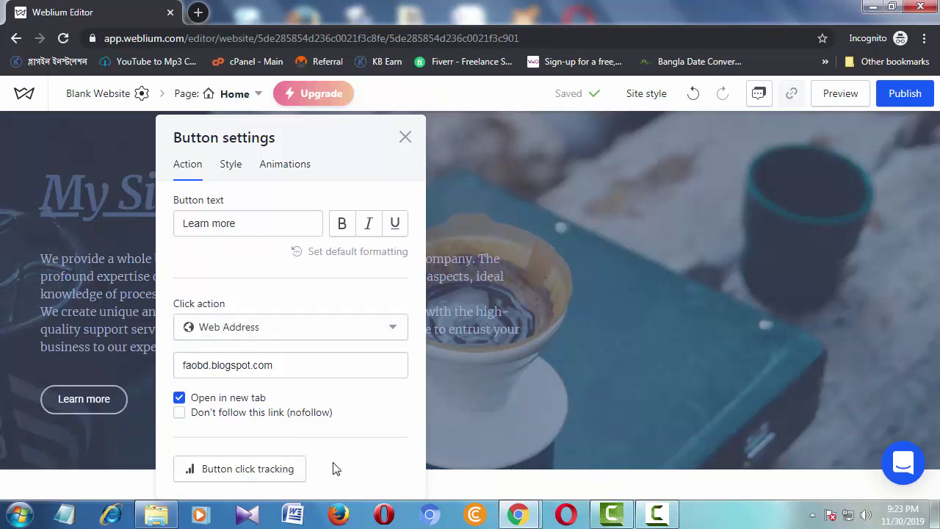
Close the button settings, then change the site title to "Avee" in the website's general info and save it.
{"action": "left_click", "coordinate": [518, 379]}
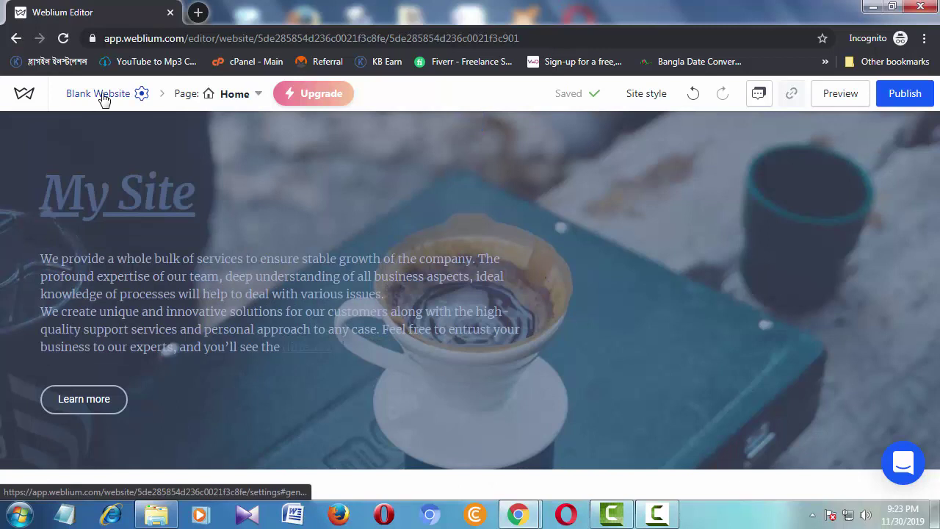
{"action": "left_click", "coordinate": [102, 100]}
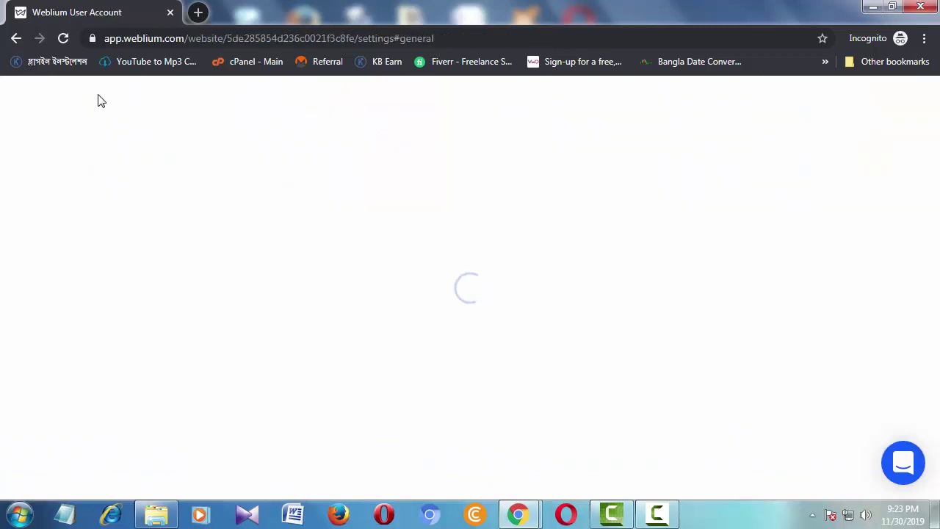
{"action": "left_click", "coordinate": [554, 308]}
{"action": "left_click_drag", "start_coordinate": [554, 307], "coordinate": [473, 303]}
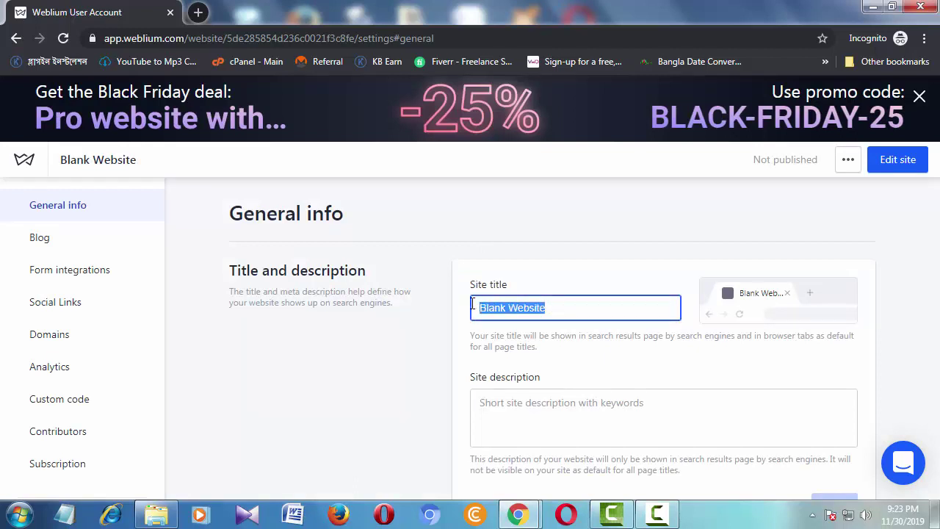
{"action": "type", "text": "Avee"}
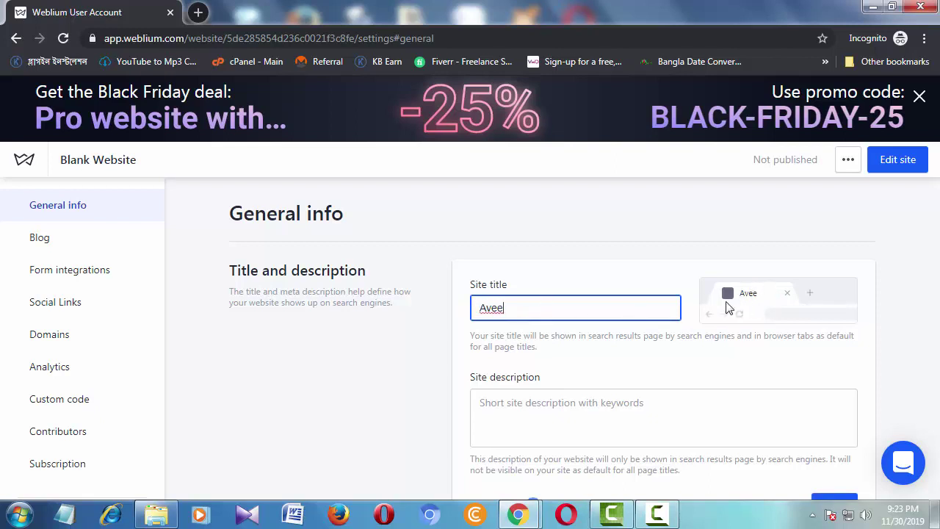
{"action": "scroll", "coordinate": [733, 309], "scroll_direction": "down", "scroll_amount": 3}
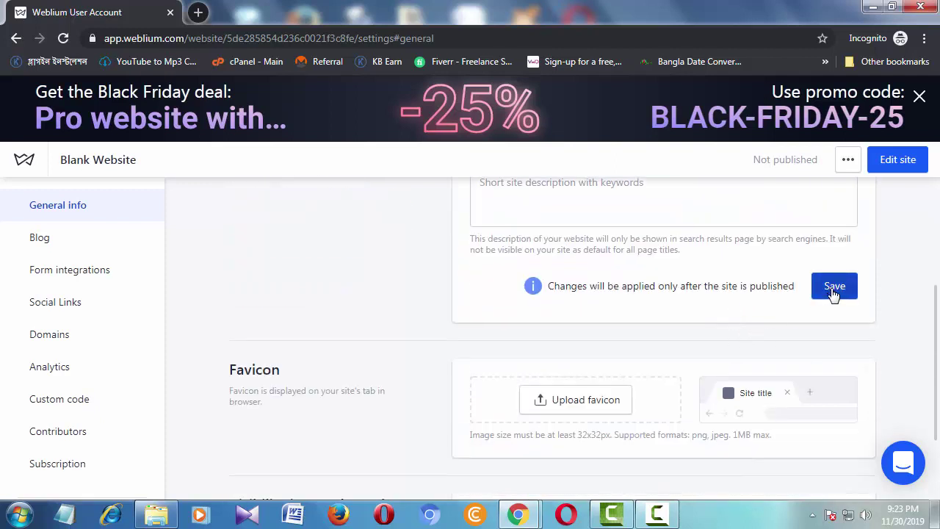
{"action": "left_click", "coordinate": [833, 292]}
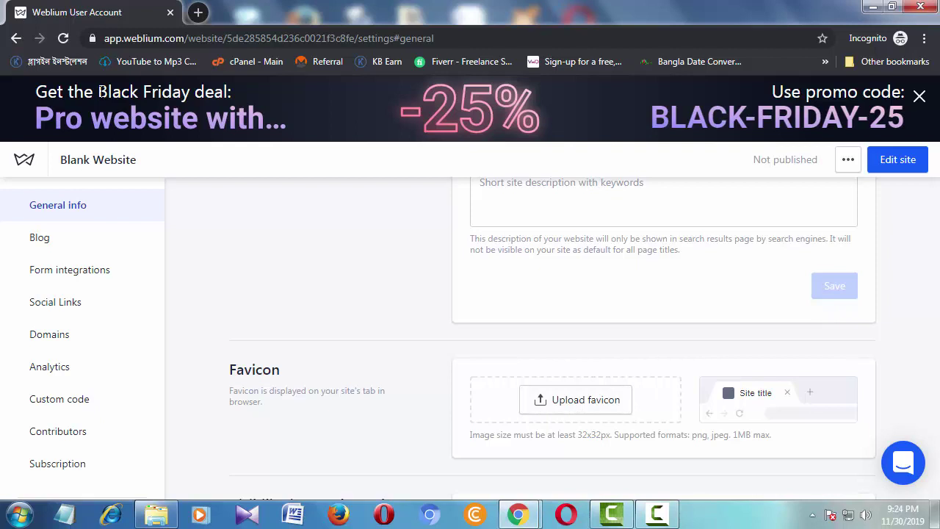
Upload 600px-RO_Roadsign_24.svg.png from the today jobs news24 folder as the site's favicon.
{"action": "left_click", "coordinate": [554, 403]}
{"action": "left_click", "coordinate": [254, 125]}
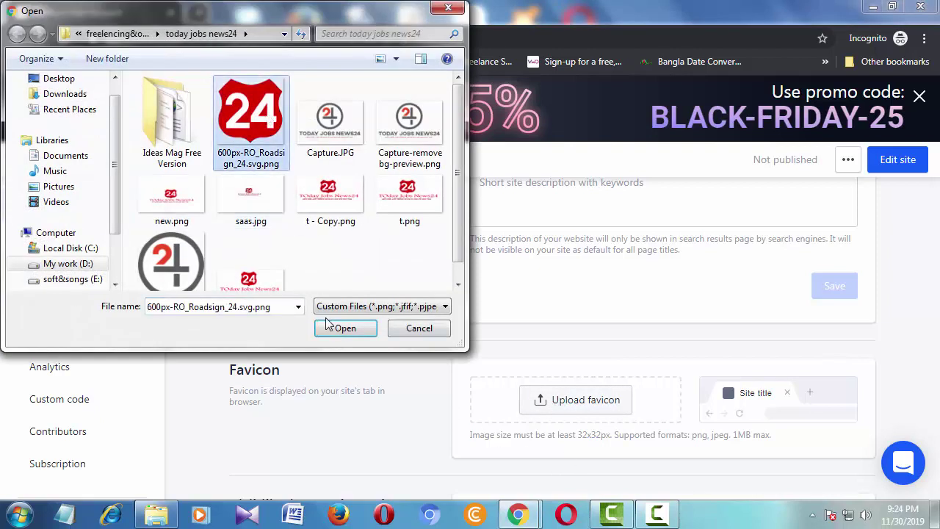
{"action": "left_click", "coordinate": [337, 327]}
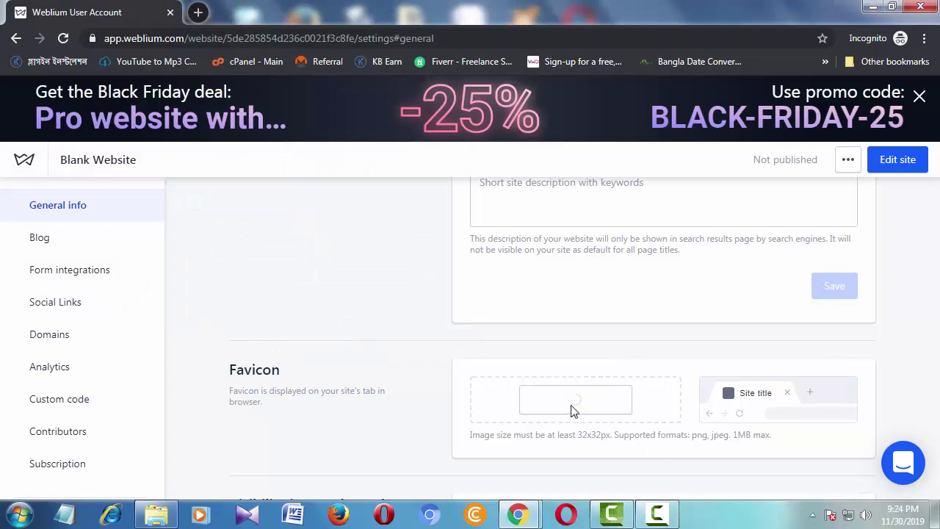
{"action": "scroll", "coordinate": [703, 396], "scroll_direction": "down", "scroll_amount": 2}
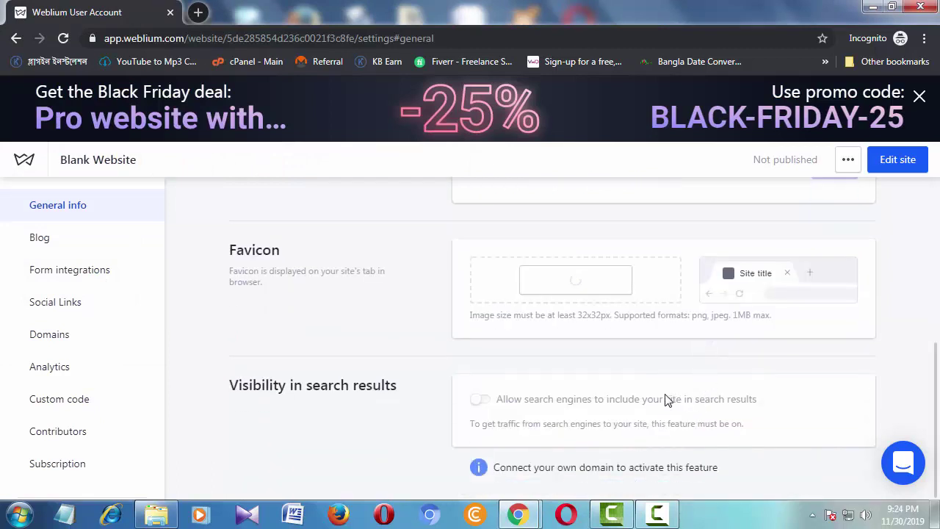
{"action": "scroll", "coordinate": [588, 404], "scroll_direction": "up", "scroll_amount": 1}
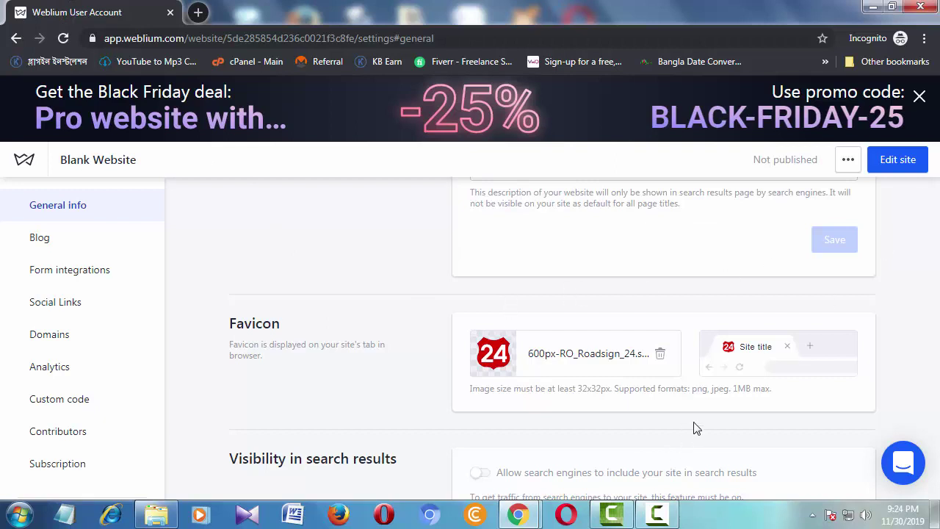
{"action": "scroll", "coordinate": [697, 429], "scroll_direction": "up", "scroll_amount": 4}
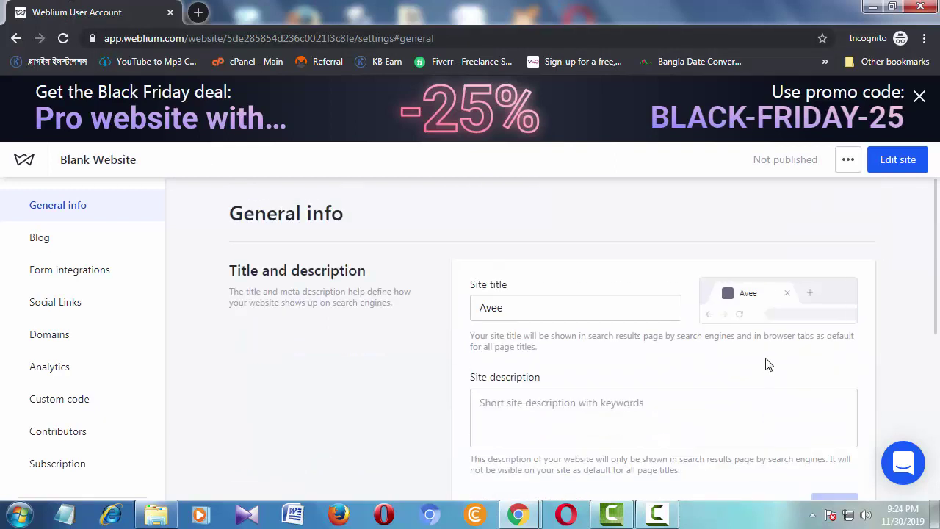
Return to the site editor and delete the empty column beside the company description.
{"action": "left_click", "coordinate": [881, 168]}
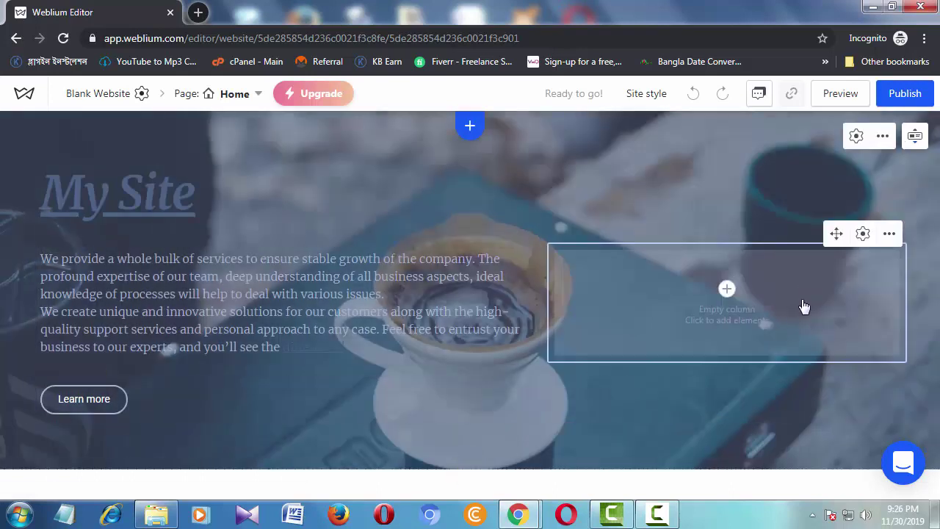
{"action": "left_click", "coordinate": [890, 234]}
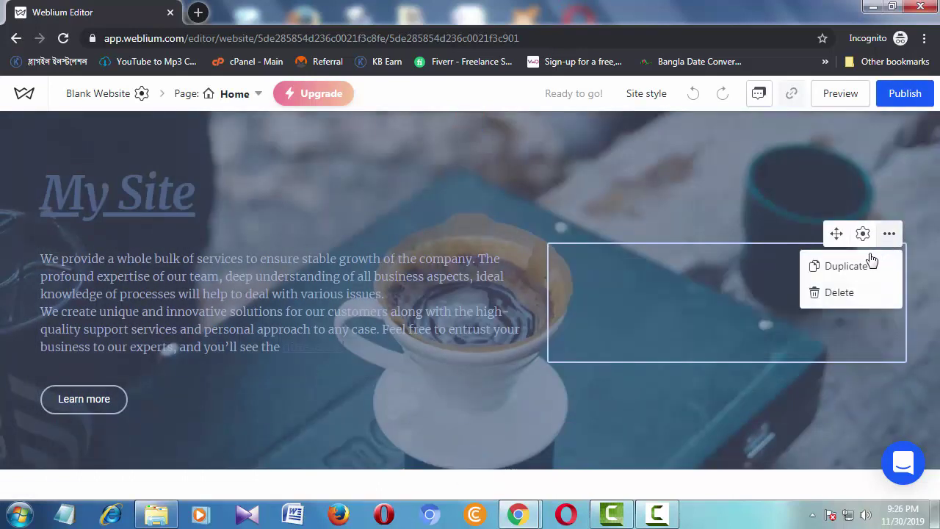
{"action": "left_click", "coordinate": [844, 294]}
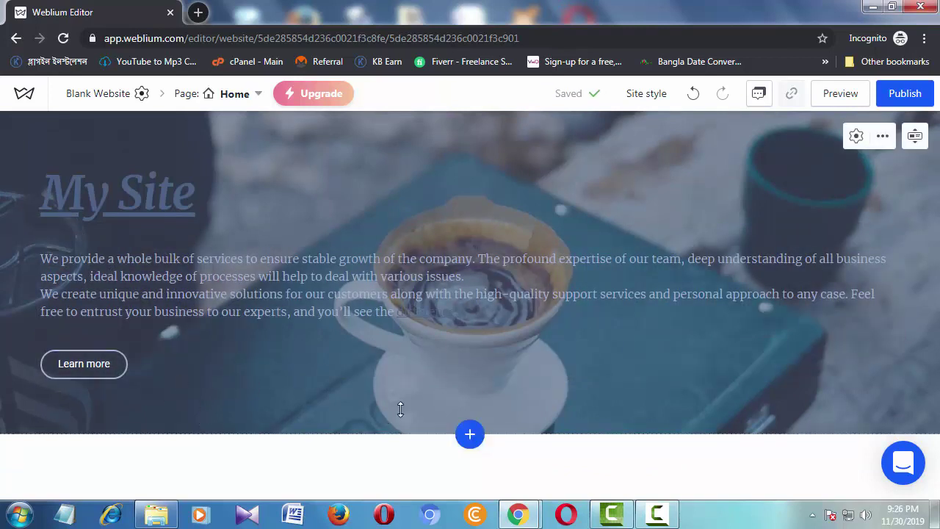
Preview the Home page in desktop, tablet and mobile views.
{"action": "left_click", "coordinate": [837, 95]}
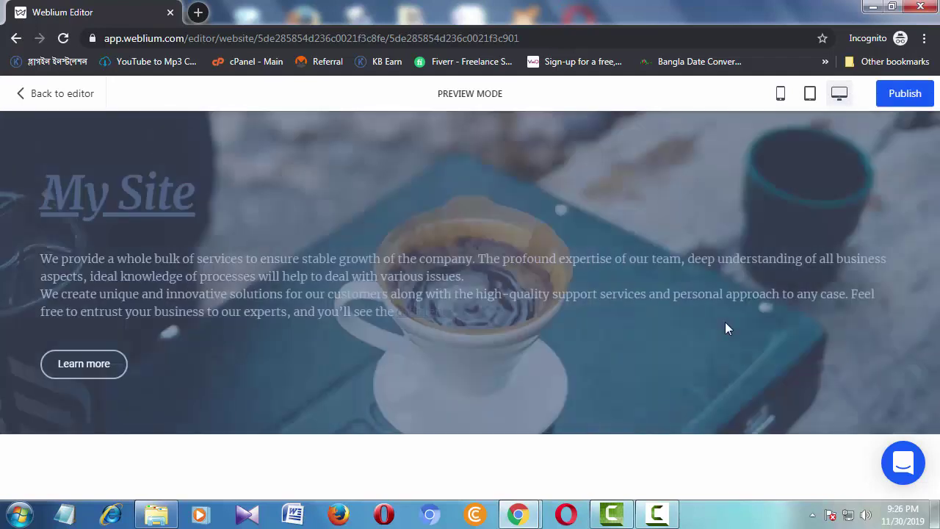
{"action": "left_click", "coordinate": [811, 99]}
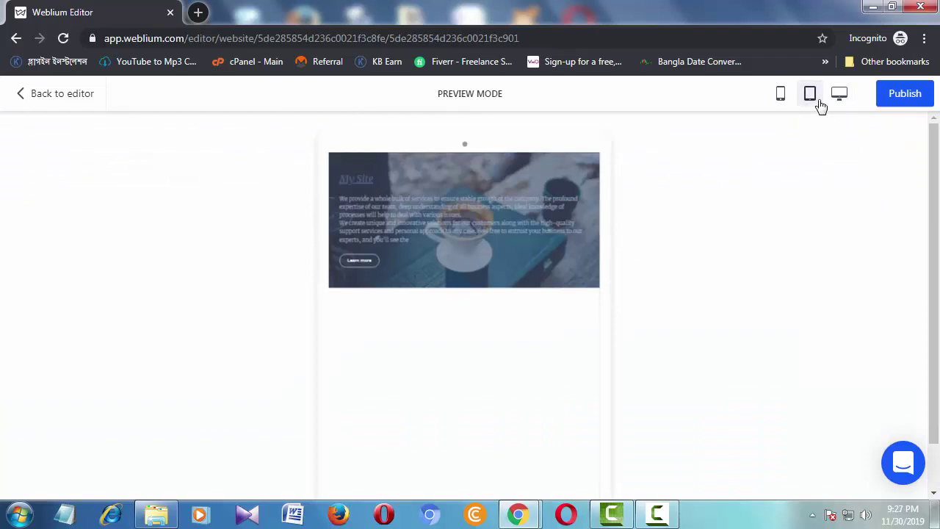
{"action": "left_click", "coordinate": [782, 99]}
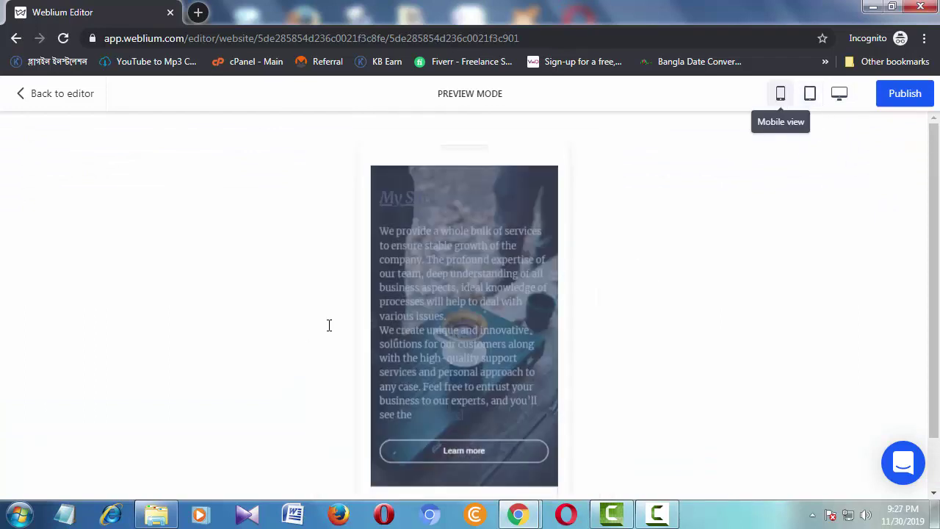